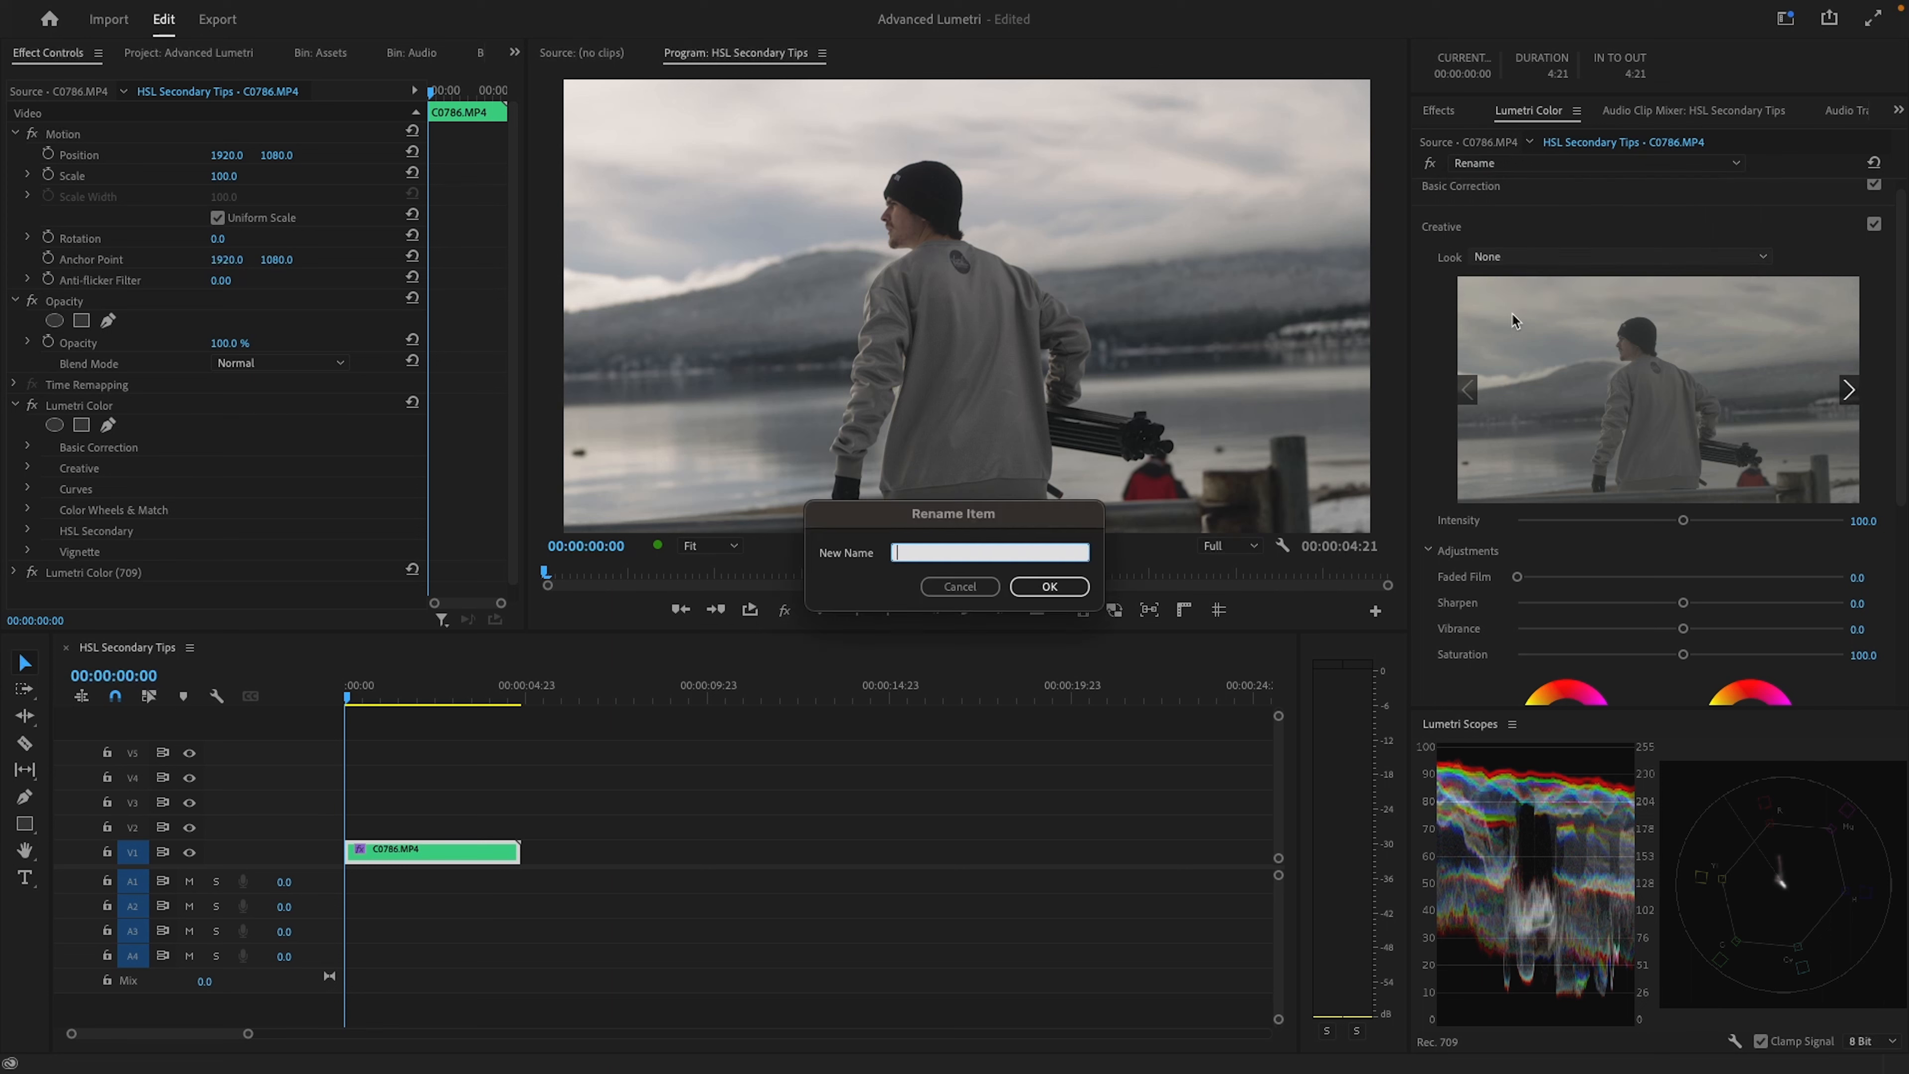
Rename the clip's first Lumetri Color effect as Pri
type("Pri")
key("Return")
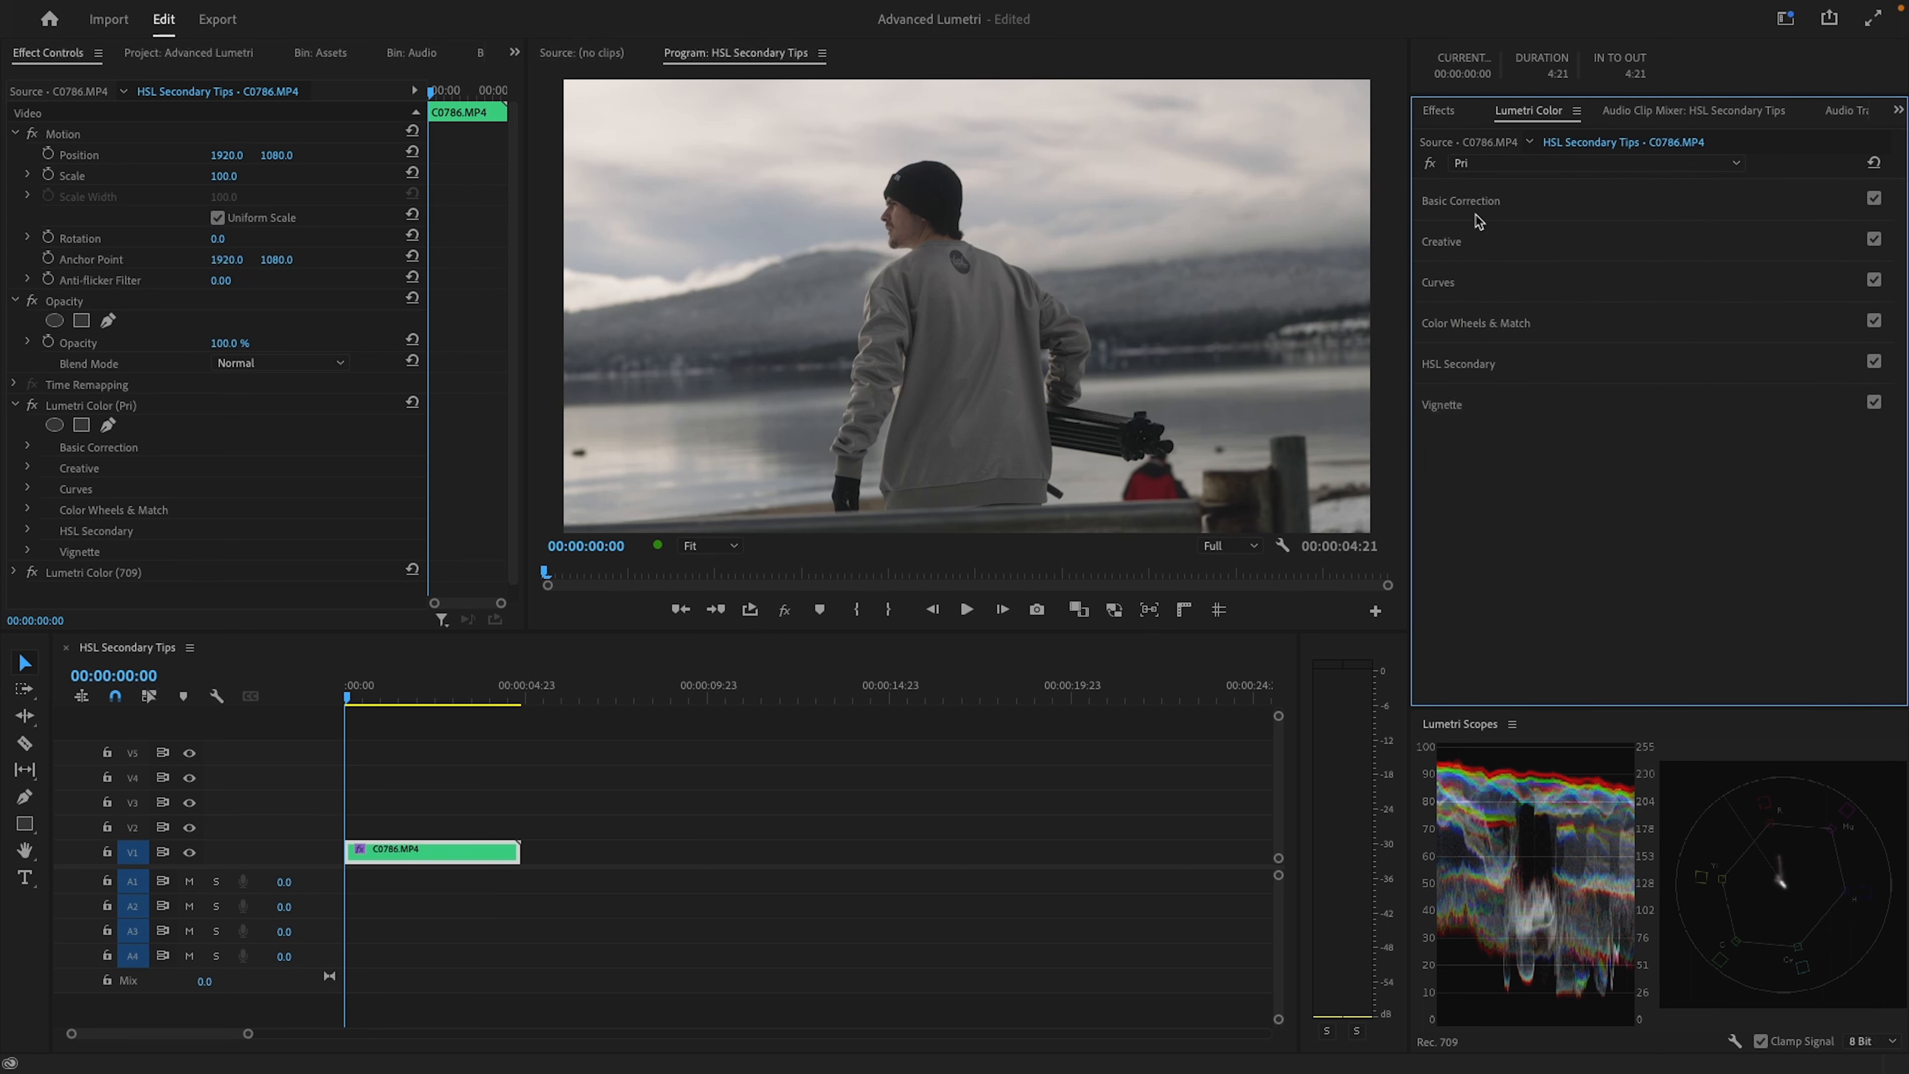
In the Pri effect's Color Wheels & Match, lower the midtones strongly and raise the shadows
left_click(1491, 323)
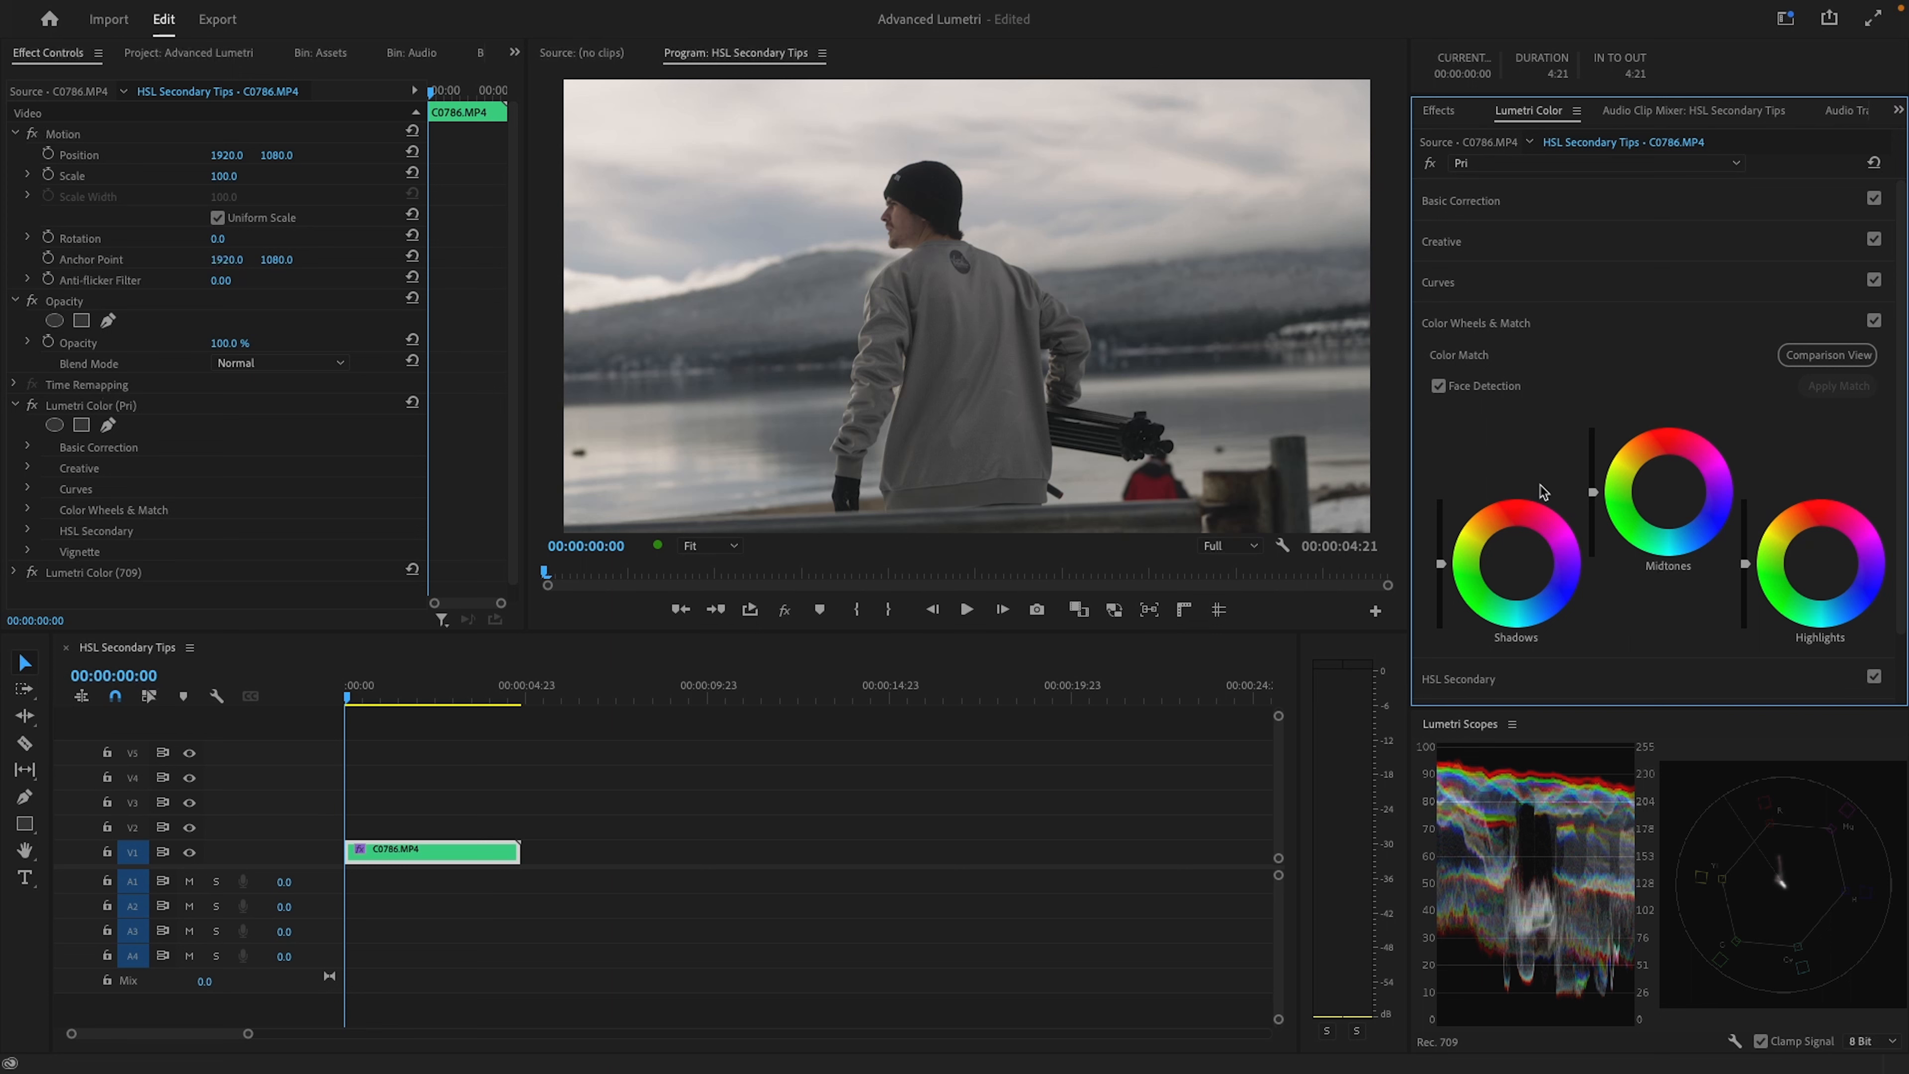
left_click_drag(1593, 494, 1593, 538)
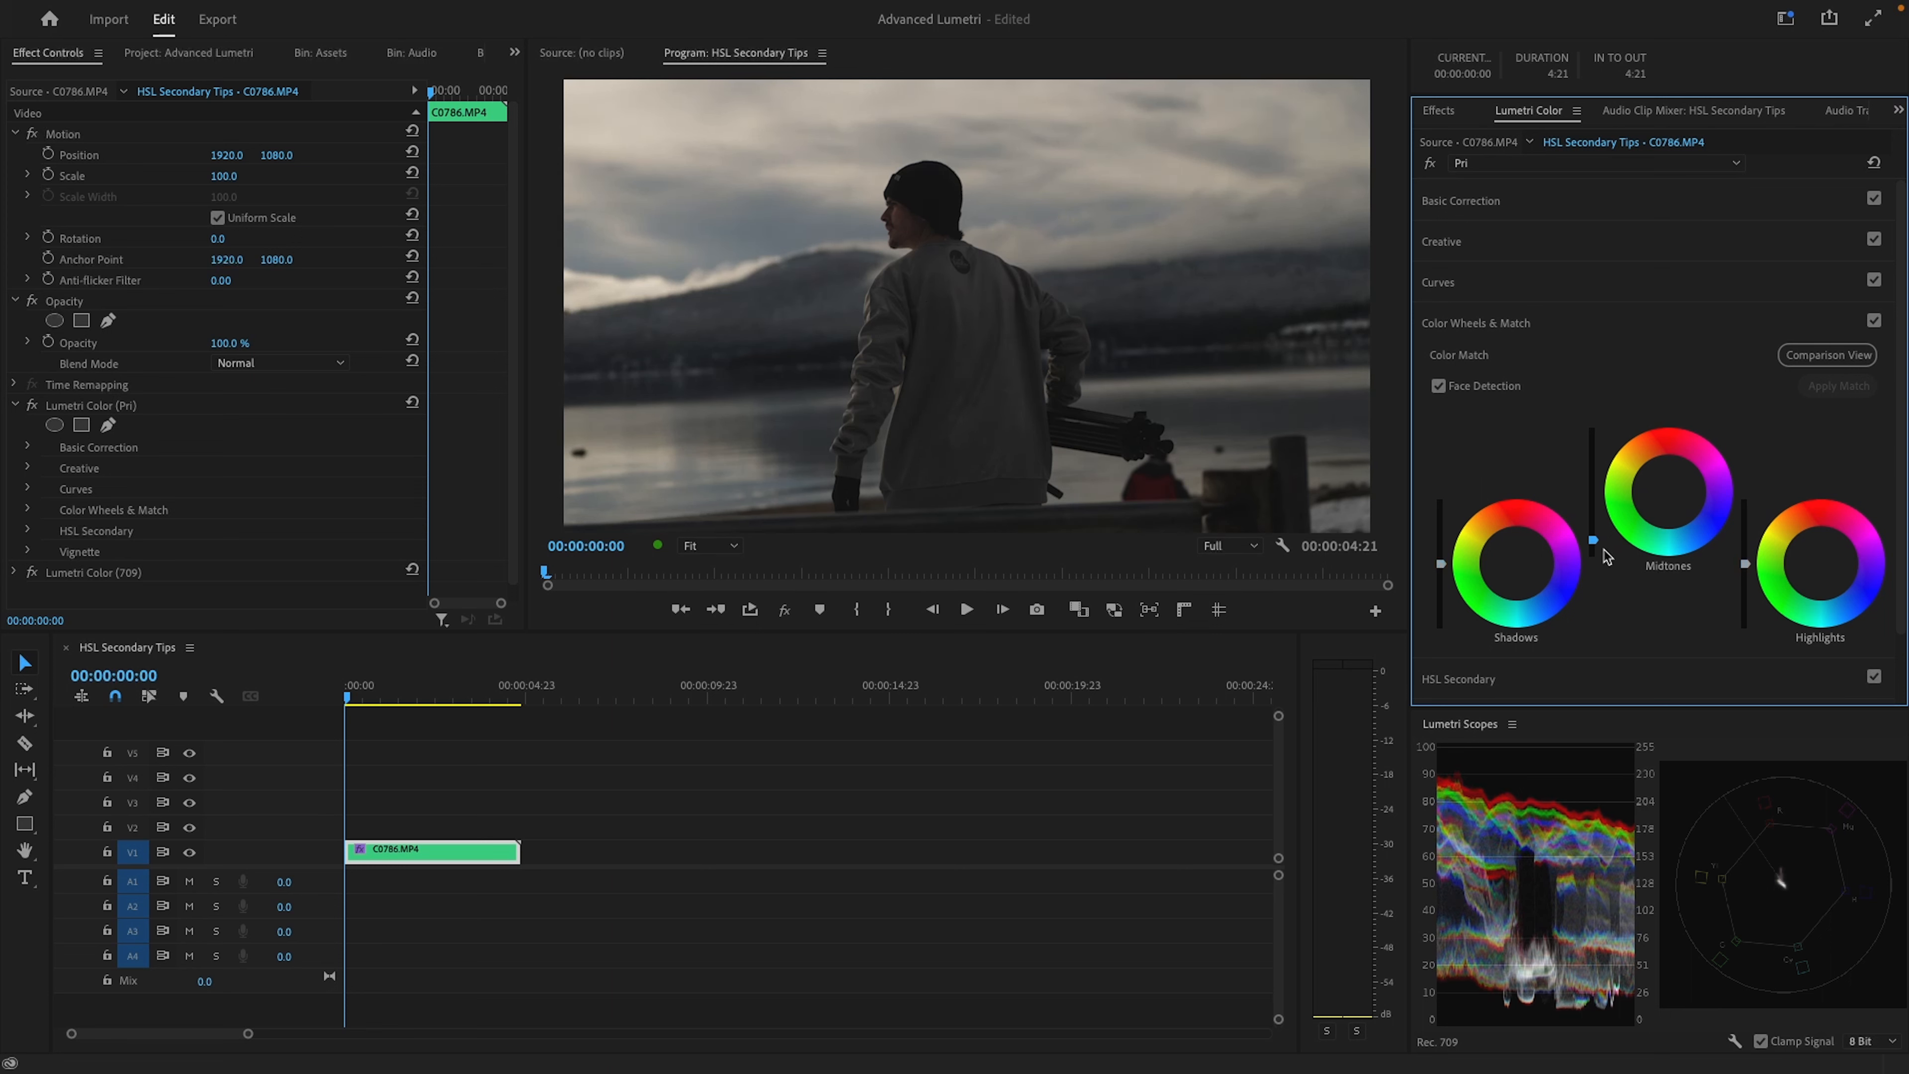
left_click_drag(1594, 542, 1594, 544)
left_click_drag(1441, 563, 1441, 538)
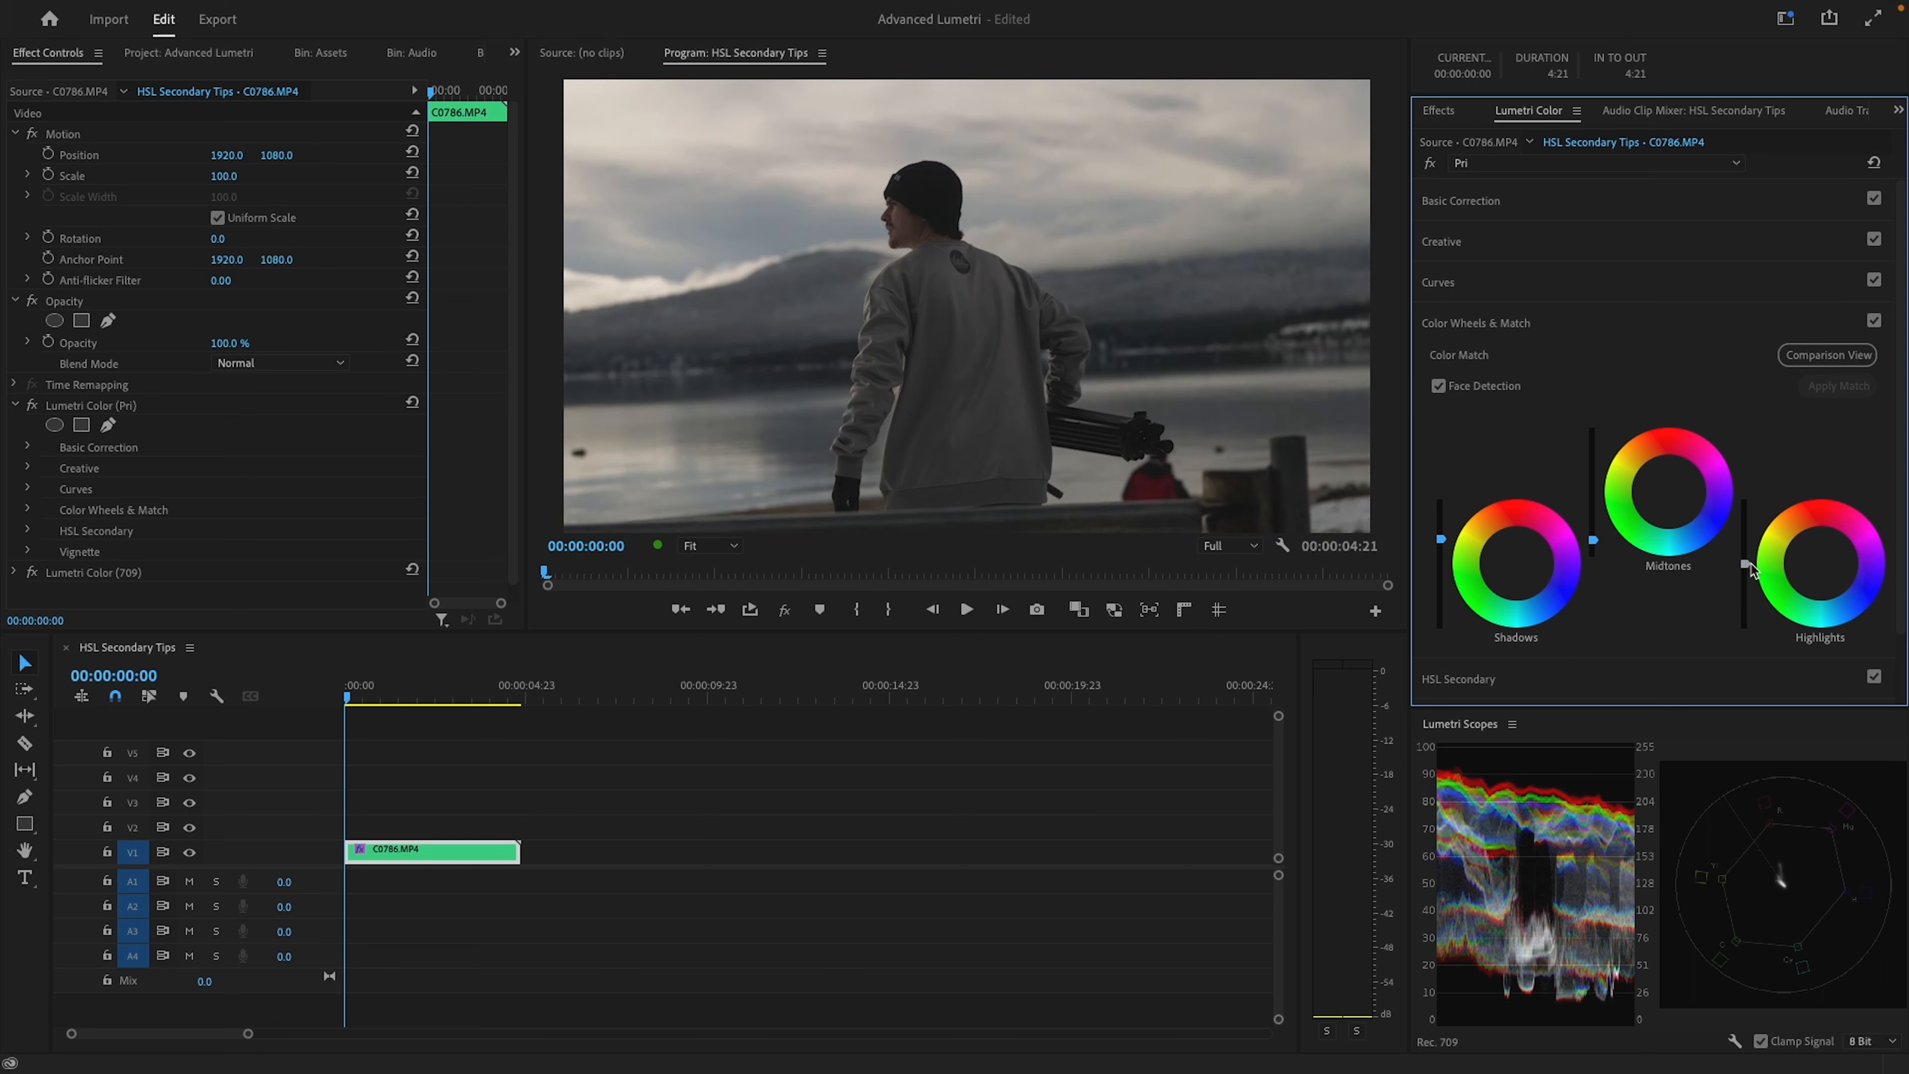
left_click_drag(1745, 562, 1745, 564)
Compare the image with the Color Wheels & Match adjustments off and on, and collapse that section
left_click(1875, 322)
left_click(1875, 321)
left_click(1874, 322)
left_click(1874, 322)
left_click(1875, 322)
left_click(1874, 322)
left_click(1732, 331)
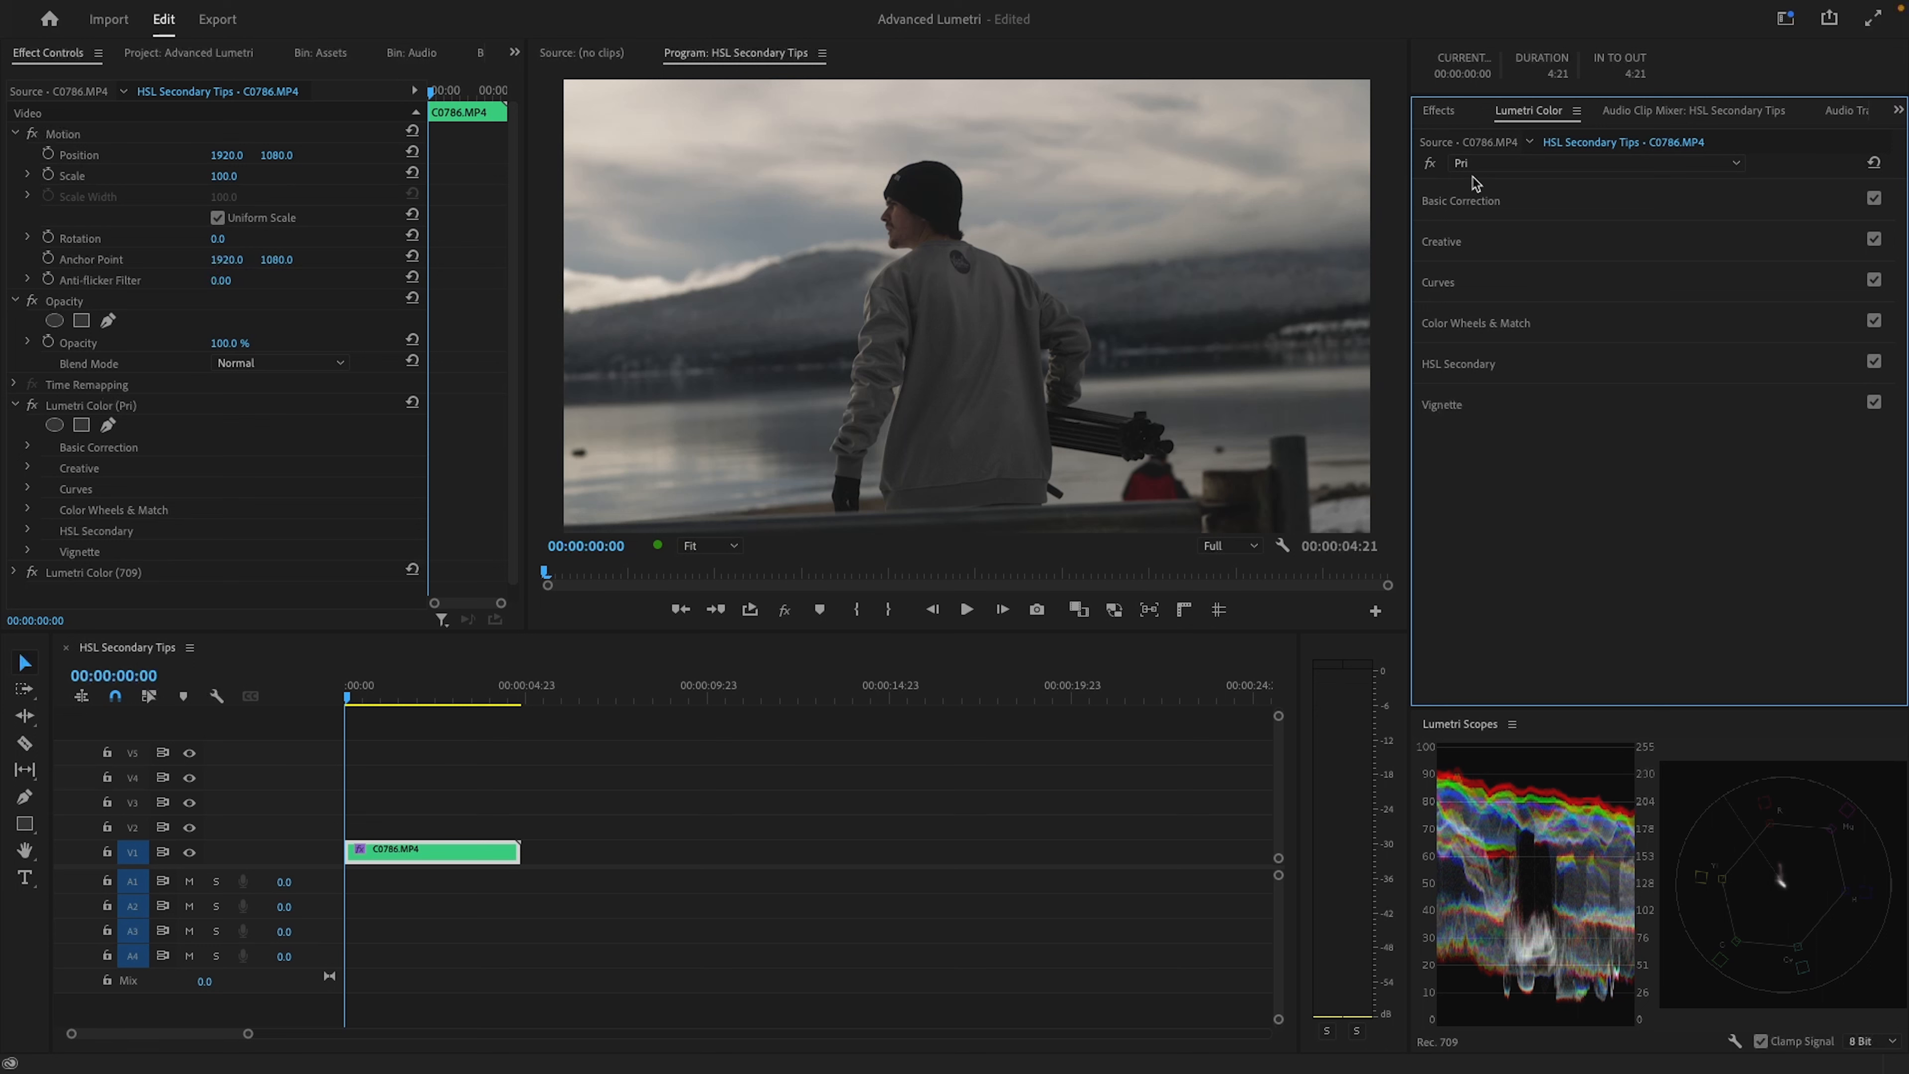
Add another Lumetri Color effect to the clip and move it above the 709 effect in the effect order
left_click(1487, 166)
left_click(1493, 236)
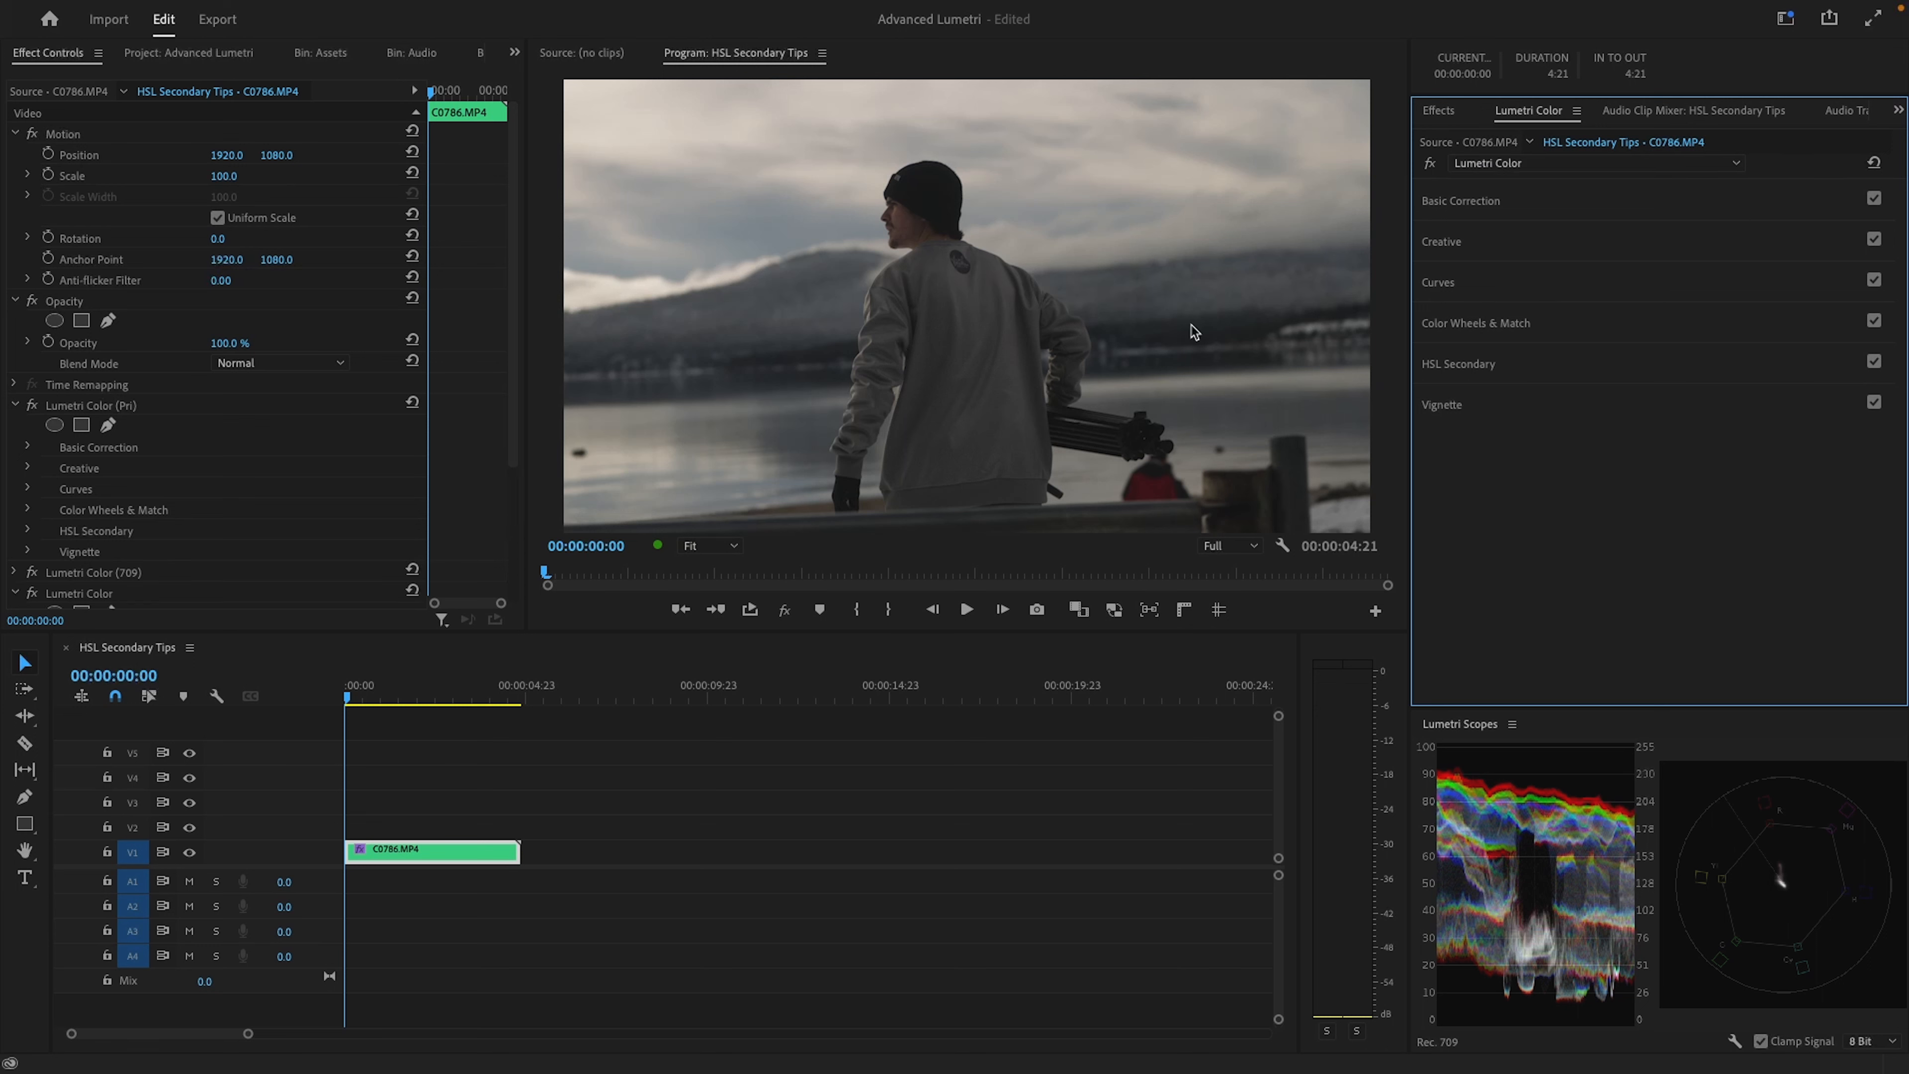
left_click_drag(75, 594, 96, 571)
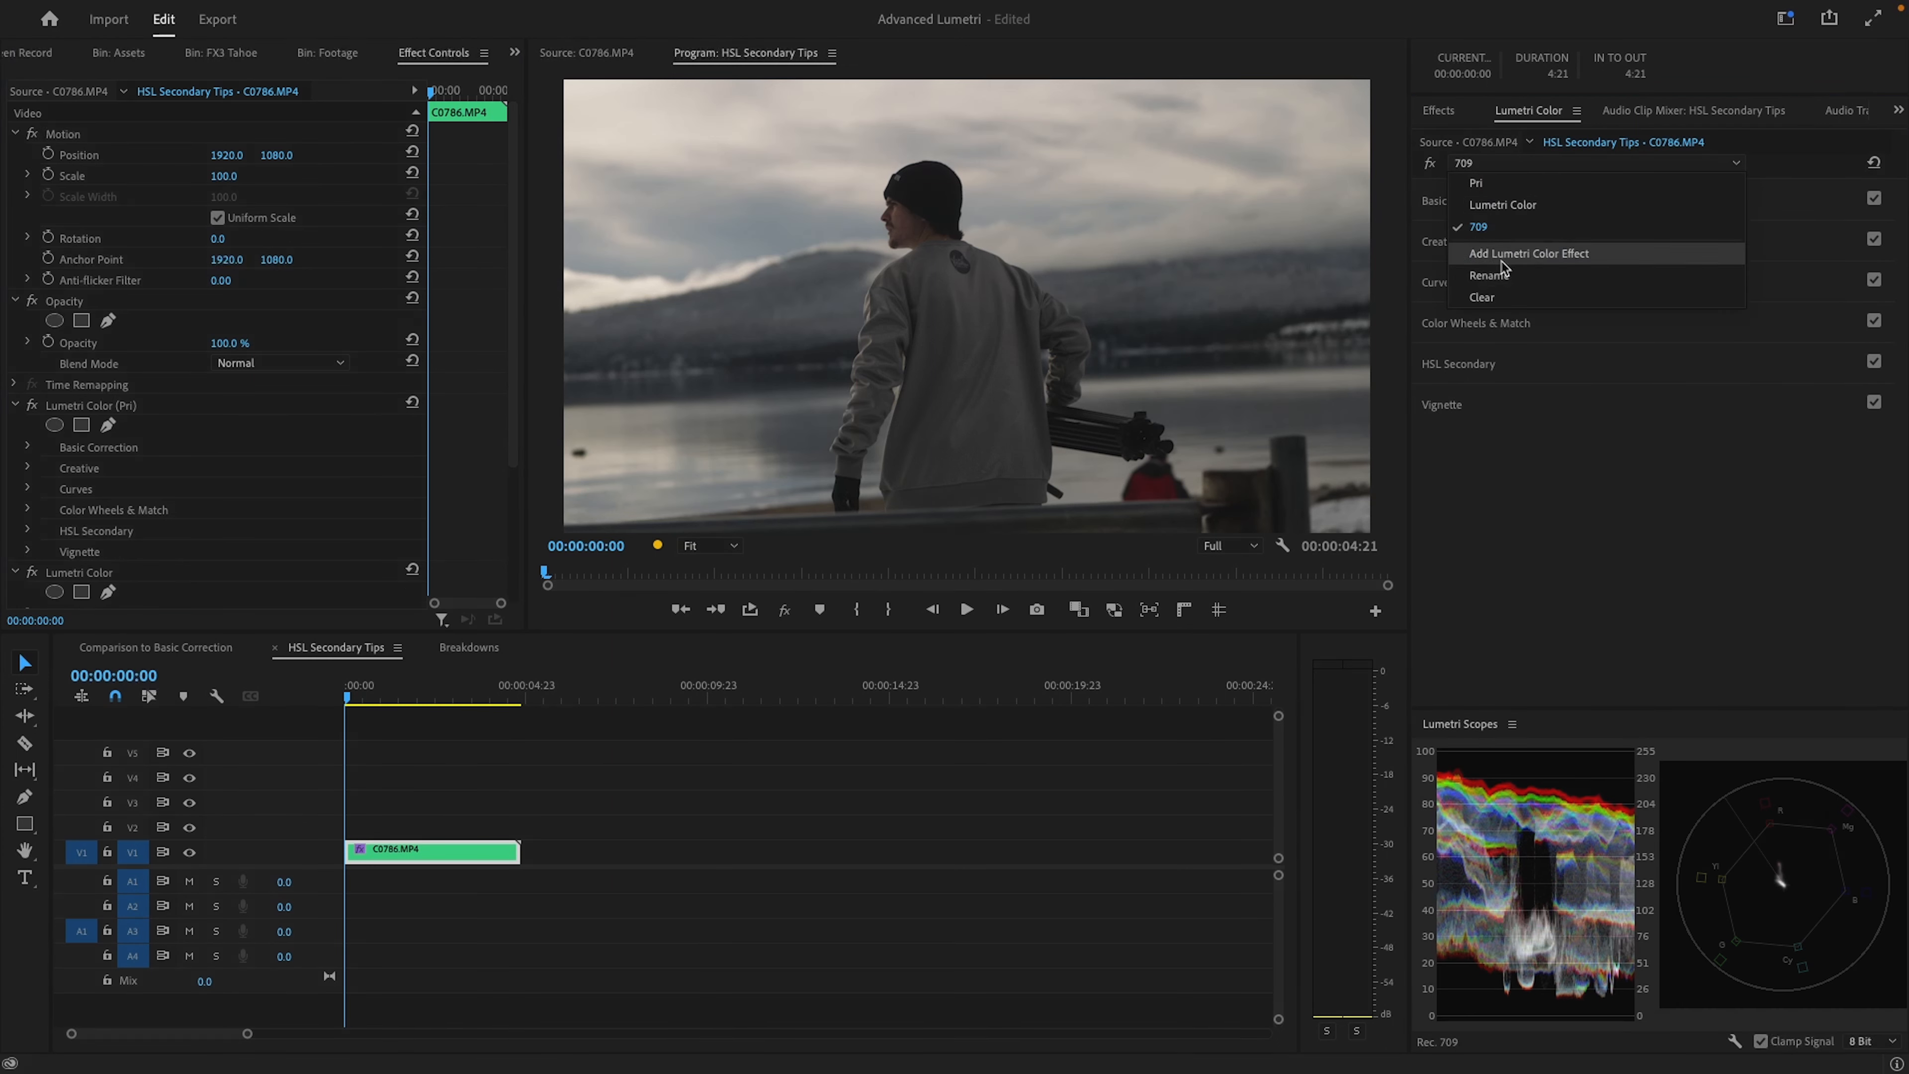
Try a Basic Correction contrast of 78.7 on the new effect, compare it off and on, and reset the contrast
left_click(1504, 205)
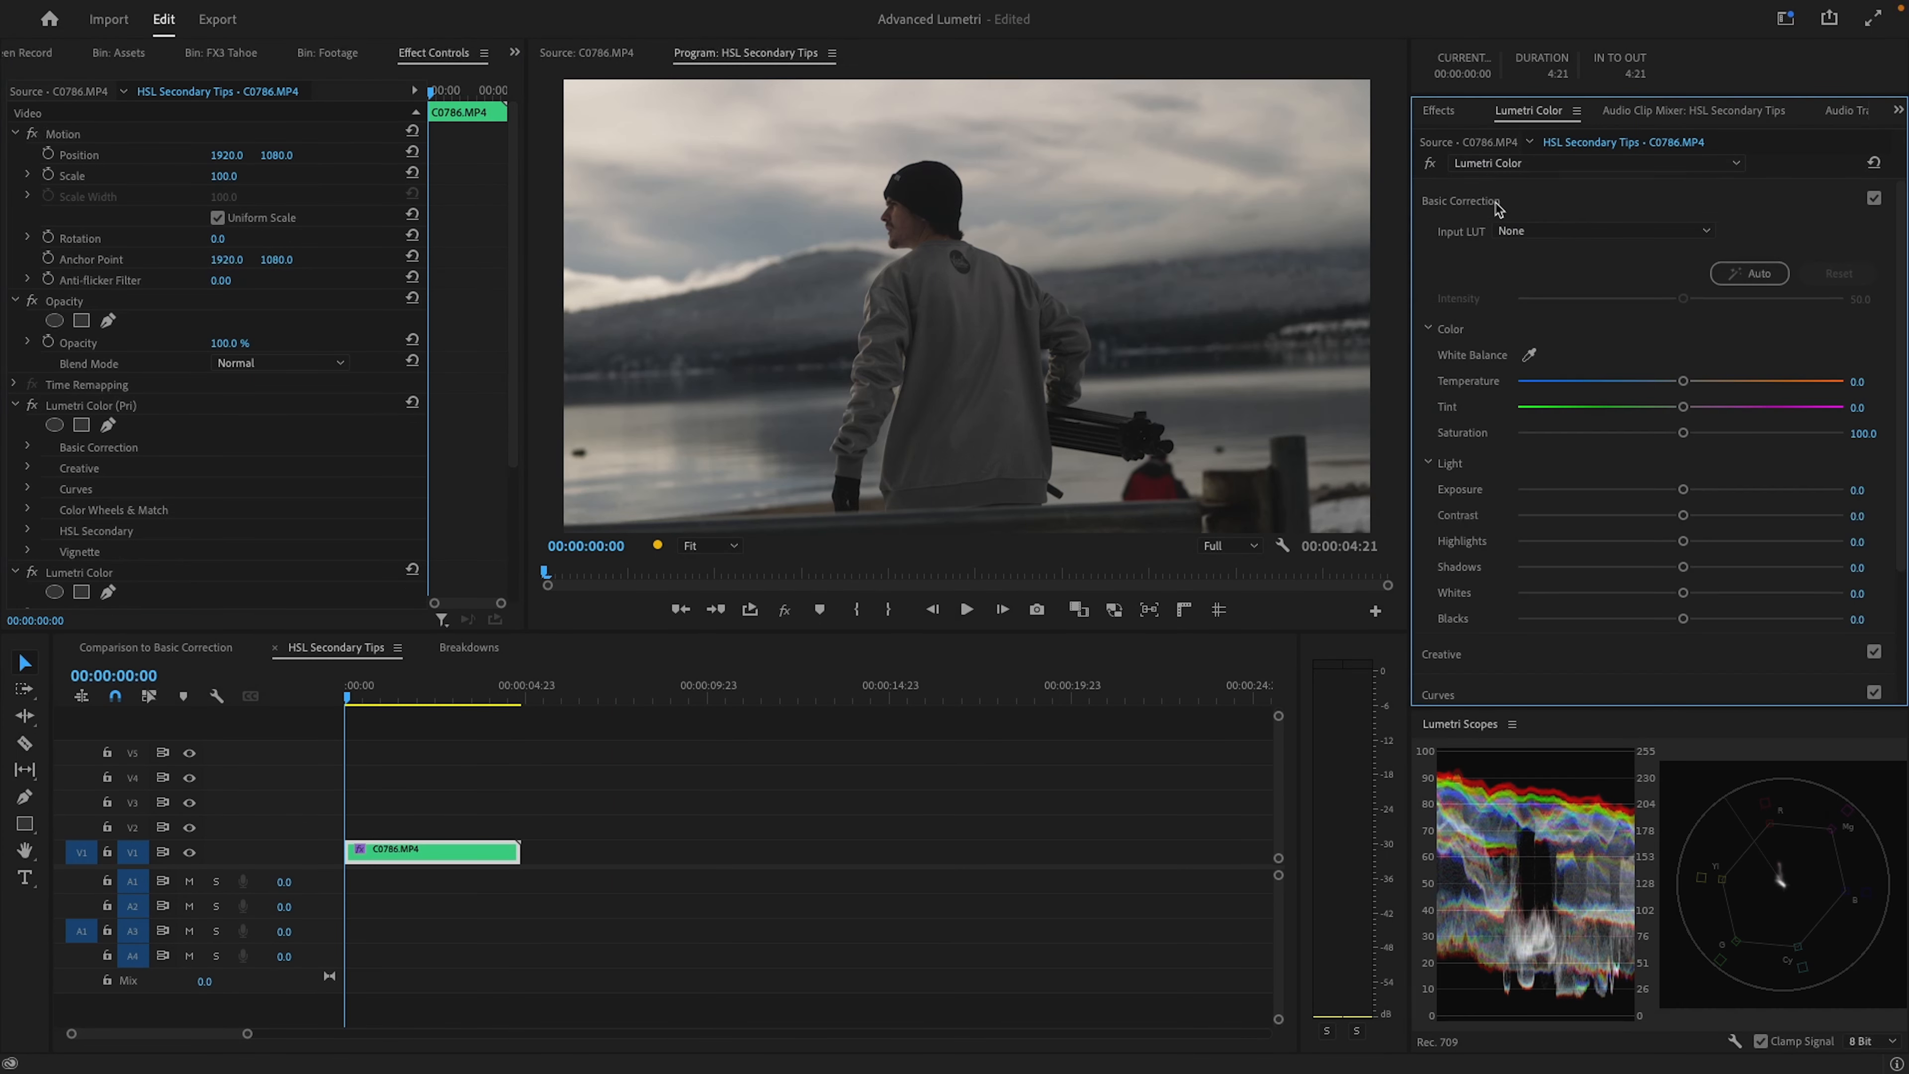
left_click_drag(1683, 515, 1810, 517)
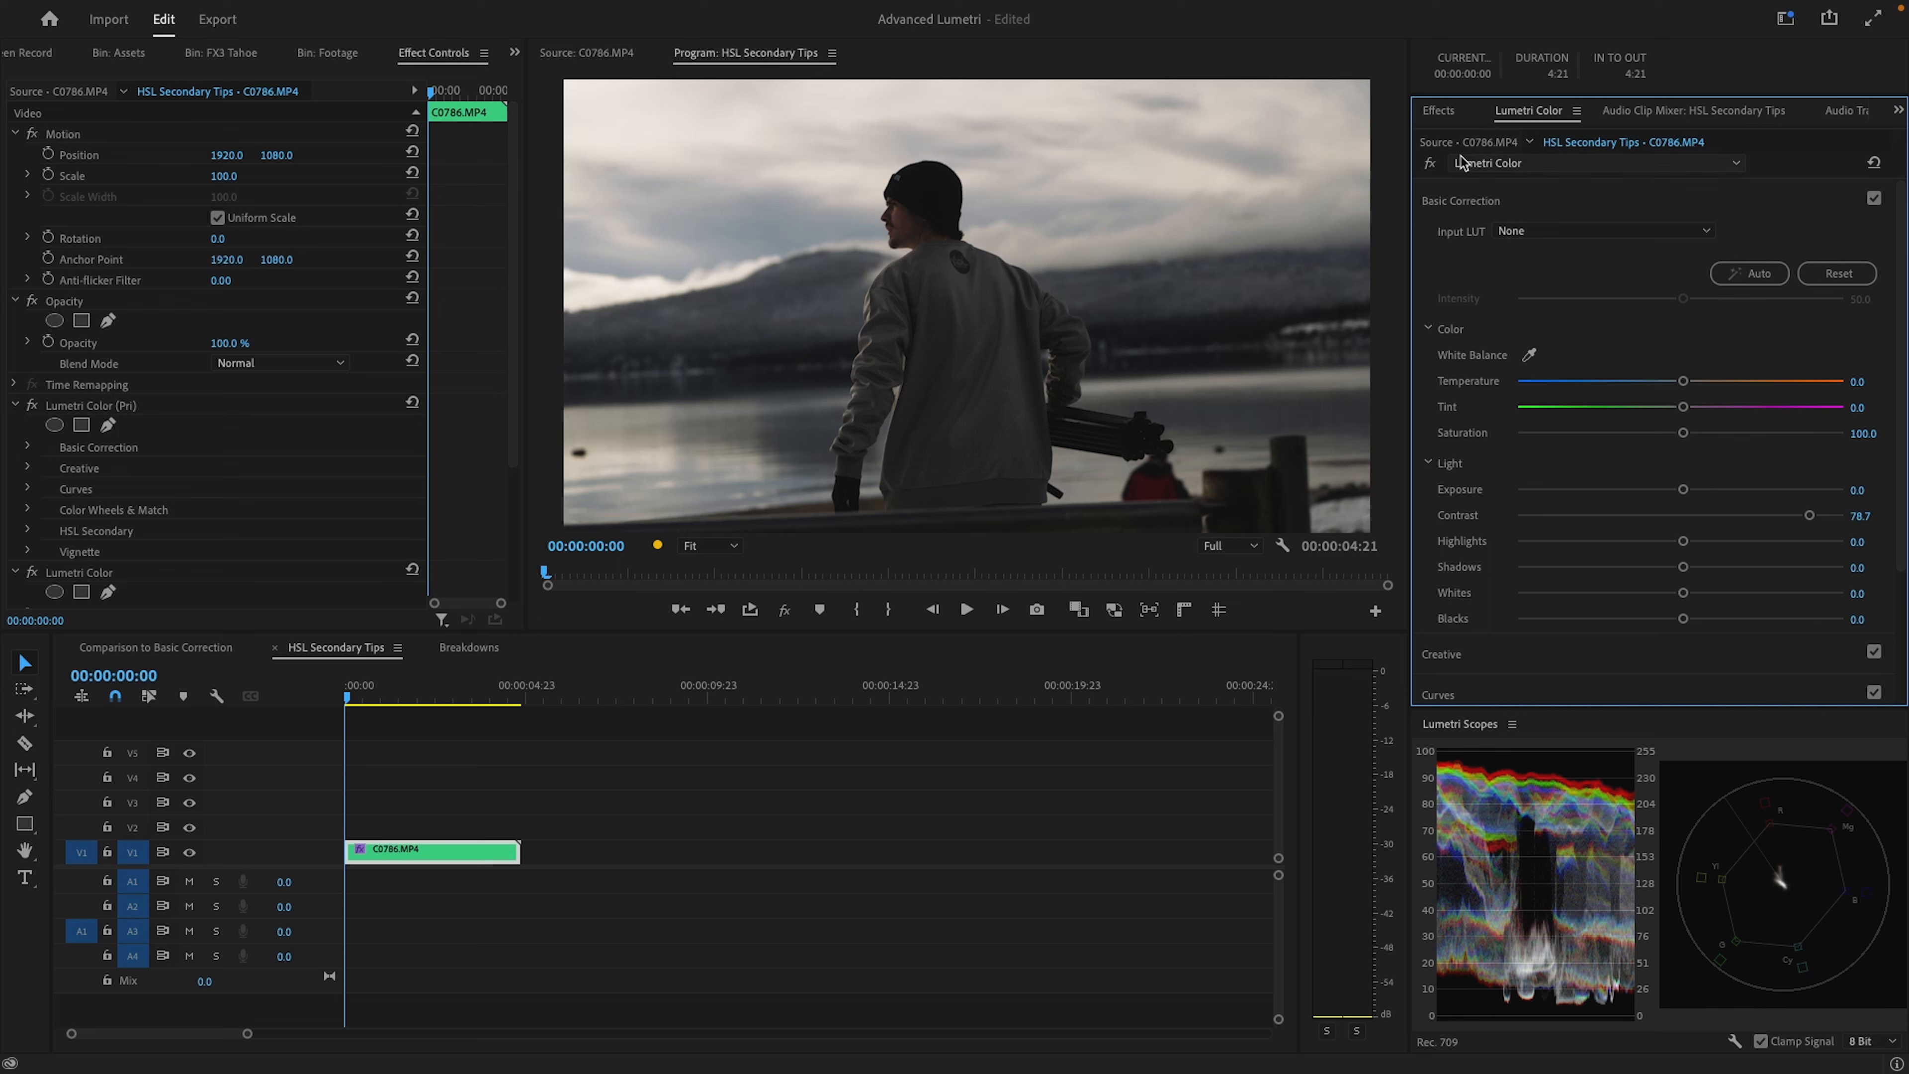
left_click(1431, 164)
left_click(1431, 164)
left_click(1430, 164)
left_click(1431, 164)
left_click(1431, 164)
left_click(1431, 164)
left_click(1431, 164)
left_click(1431, 164)
double_click(1809, 516)
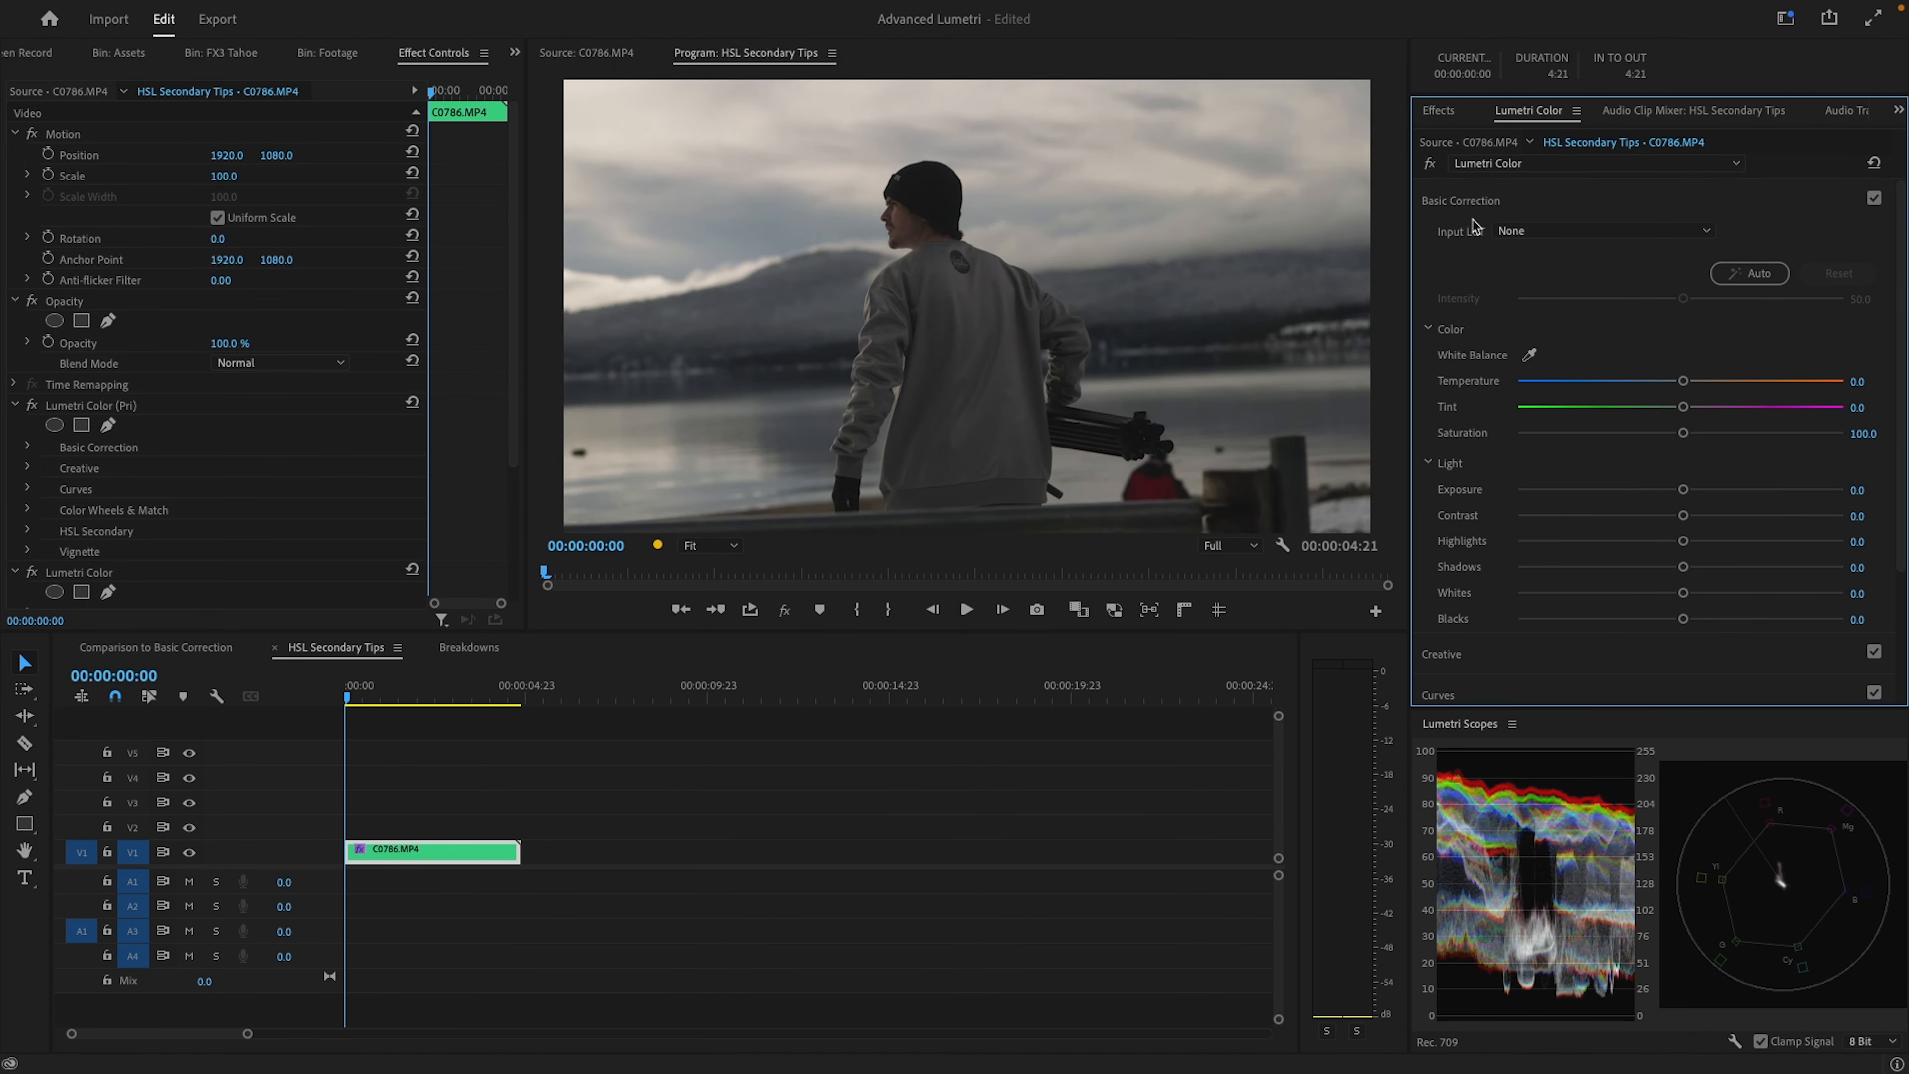
Rename the new Lumetri Color effect as Mid
left_click(1504, 163)
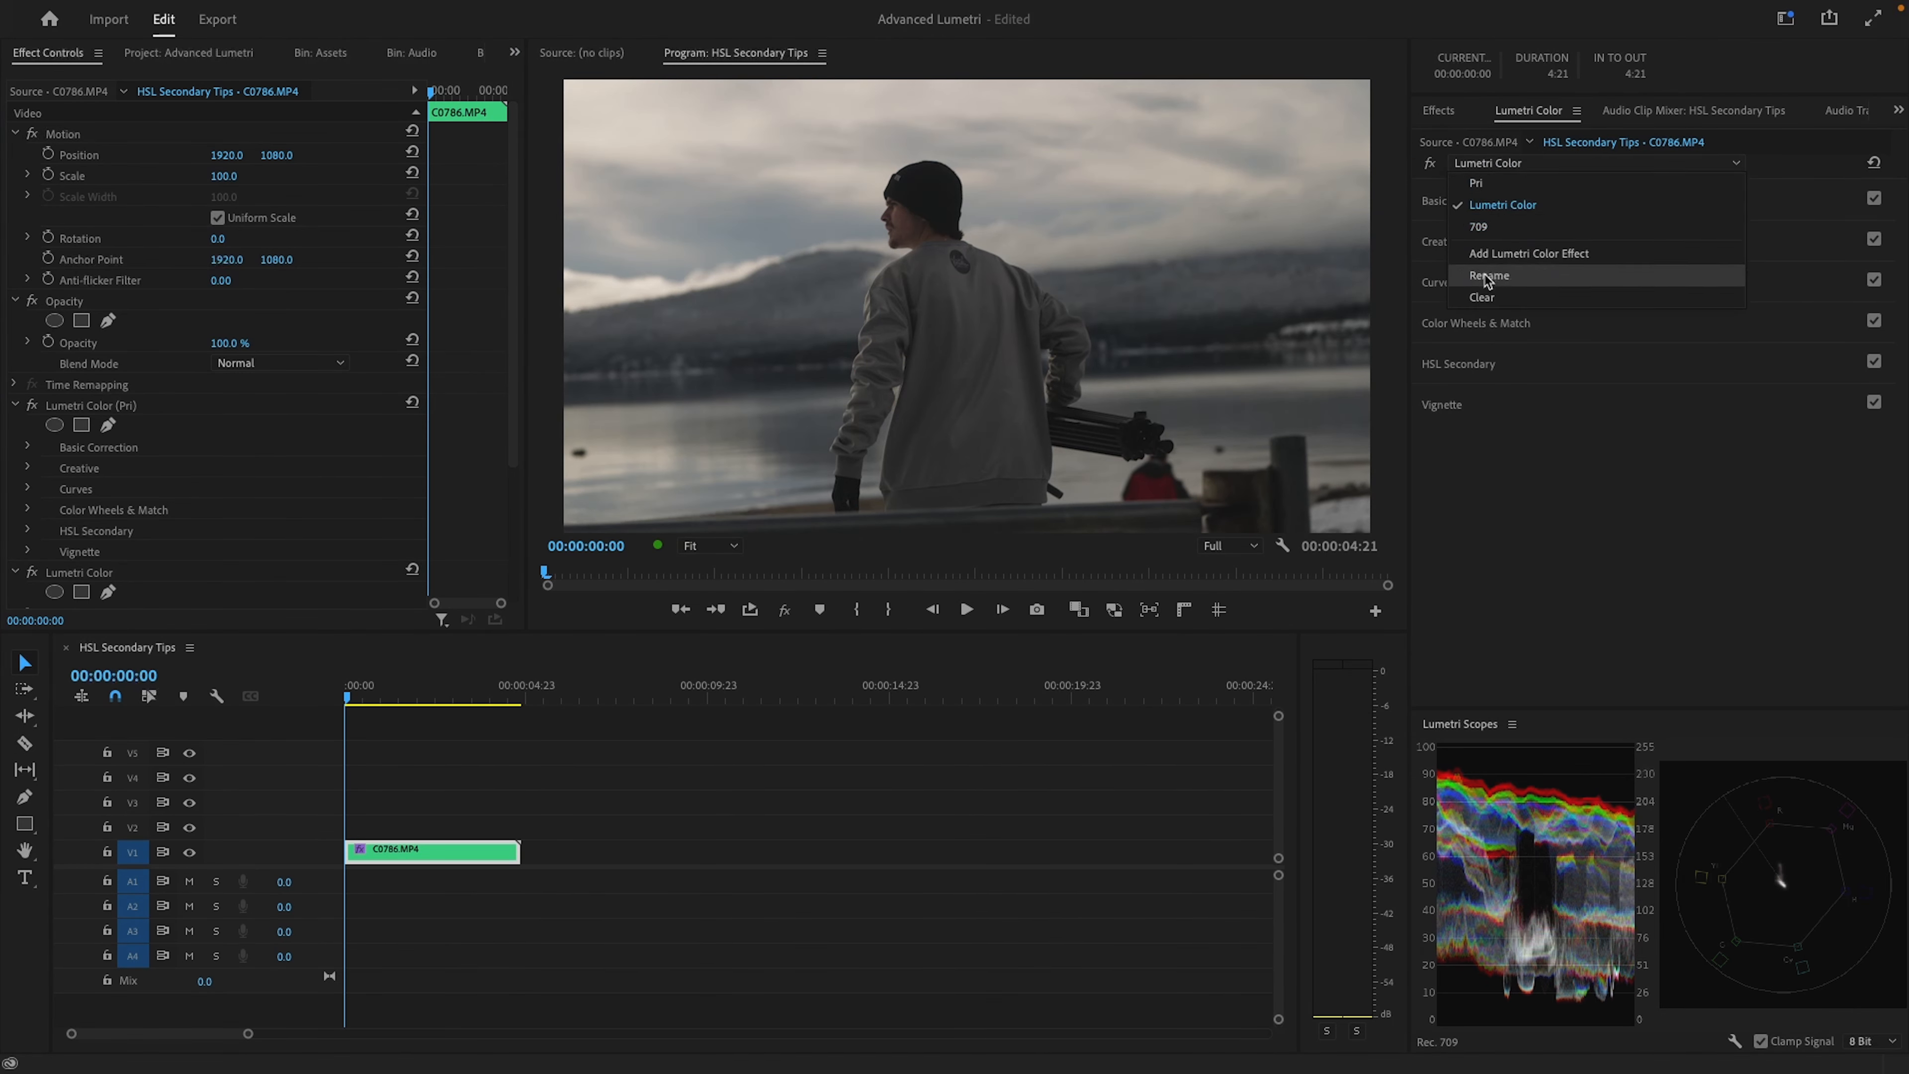
left_click(1483, 275)
key("Return")
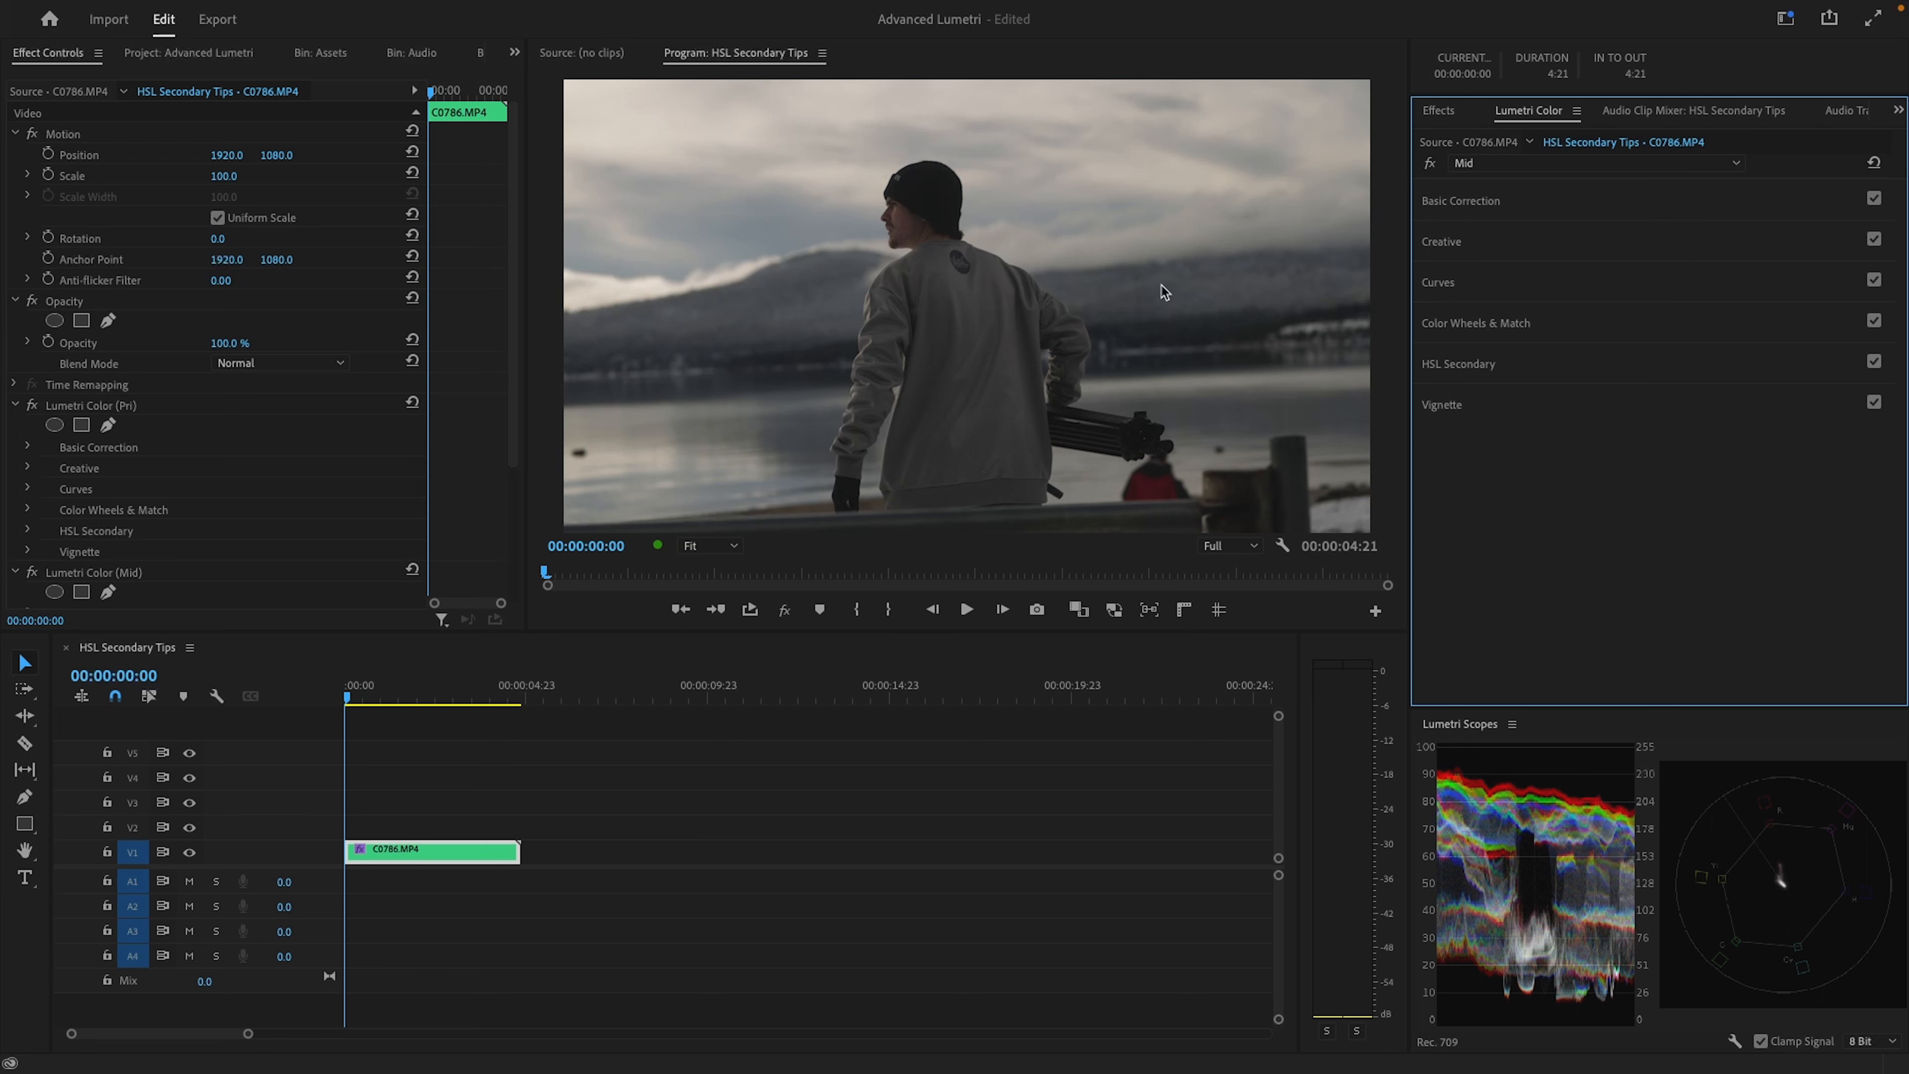
Open the Mid effect's HSL Secondary and disable the hue and saturation ranges so it keys on luminance only
left_click(1496, 367)
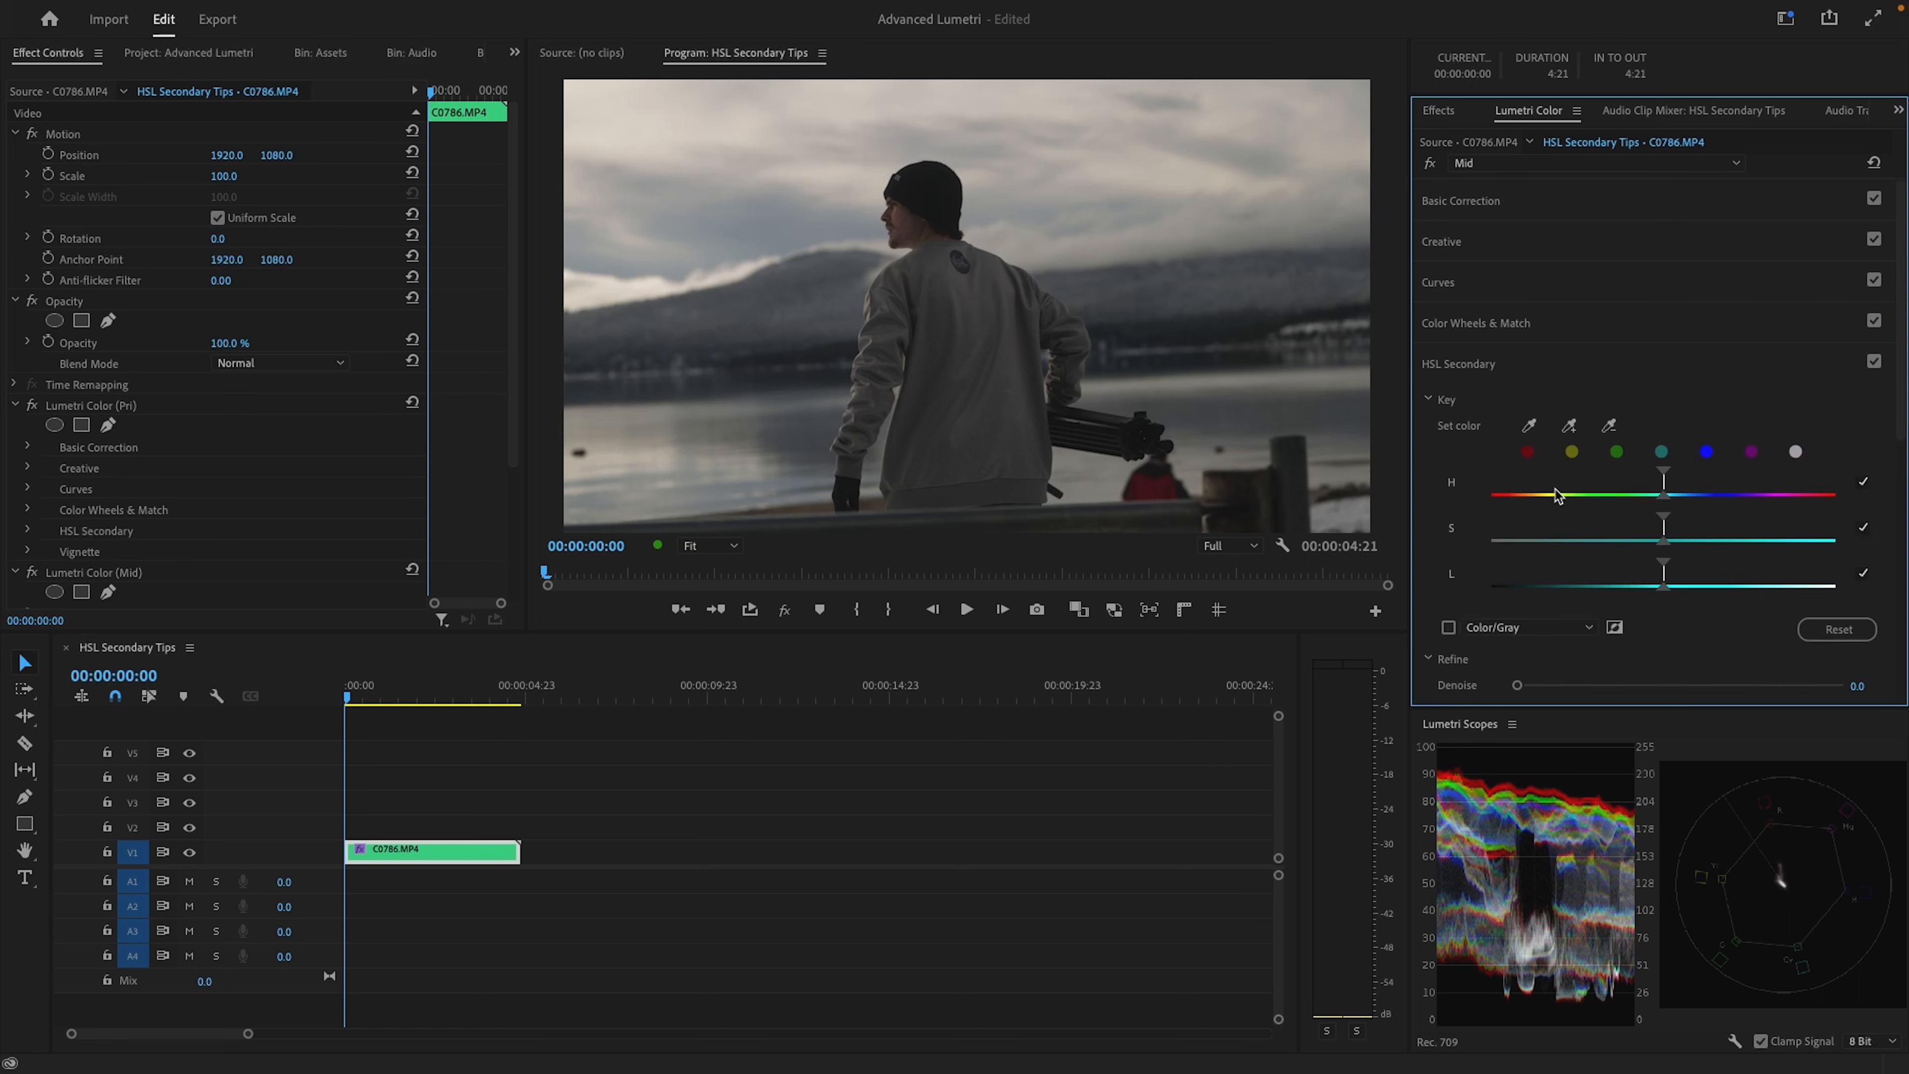
left_click(1866, 489)
left_click(1864, 529)
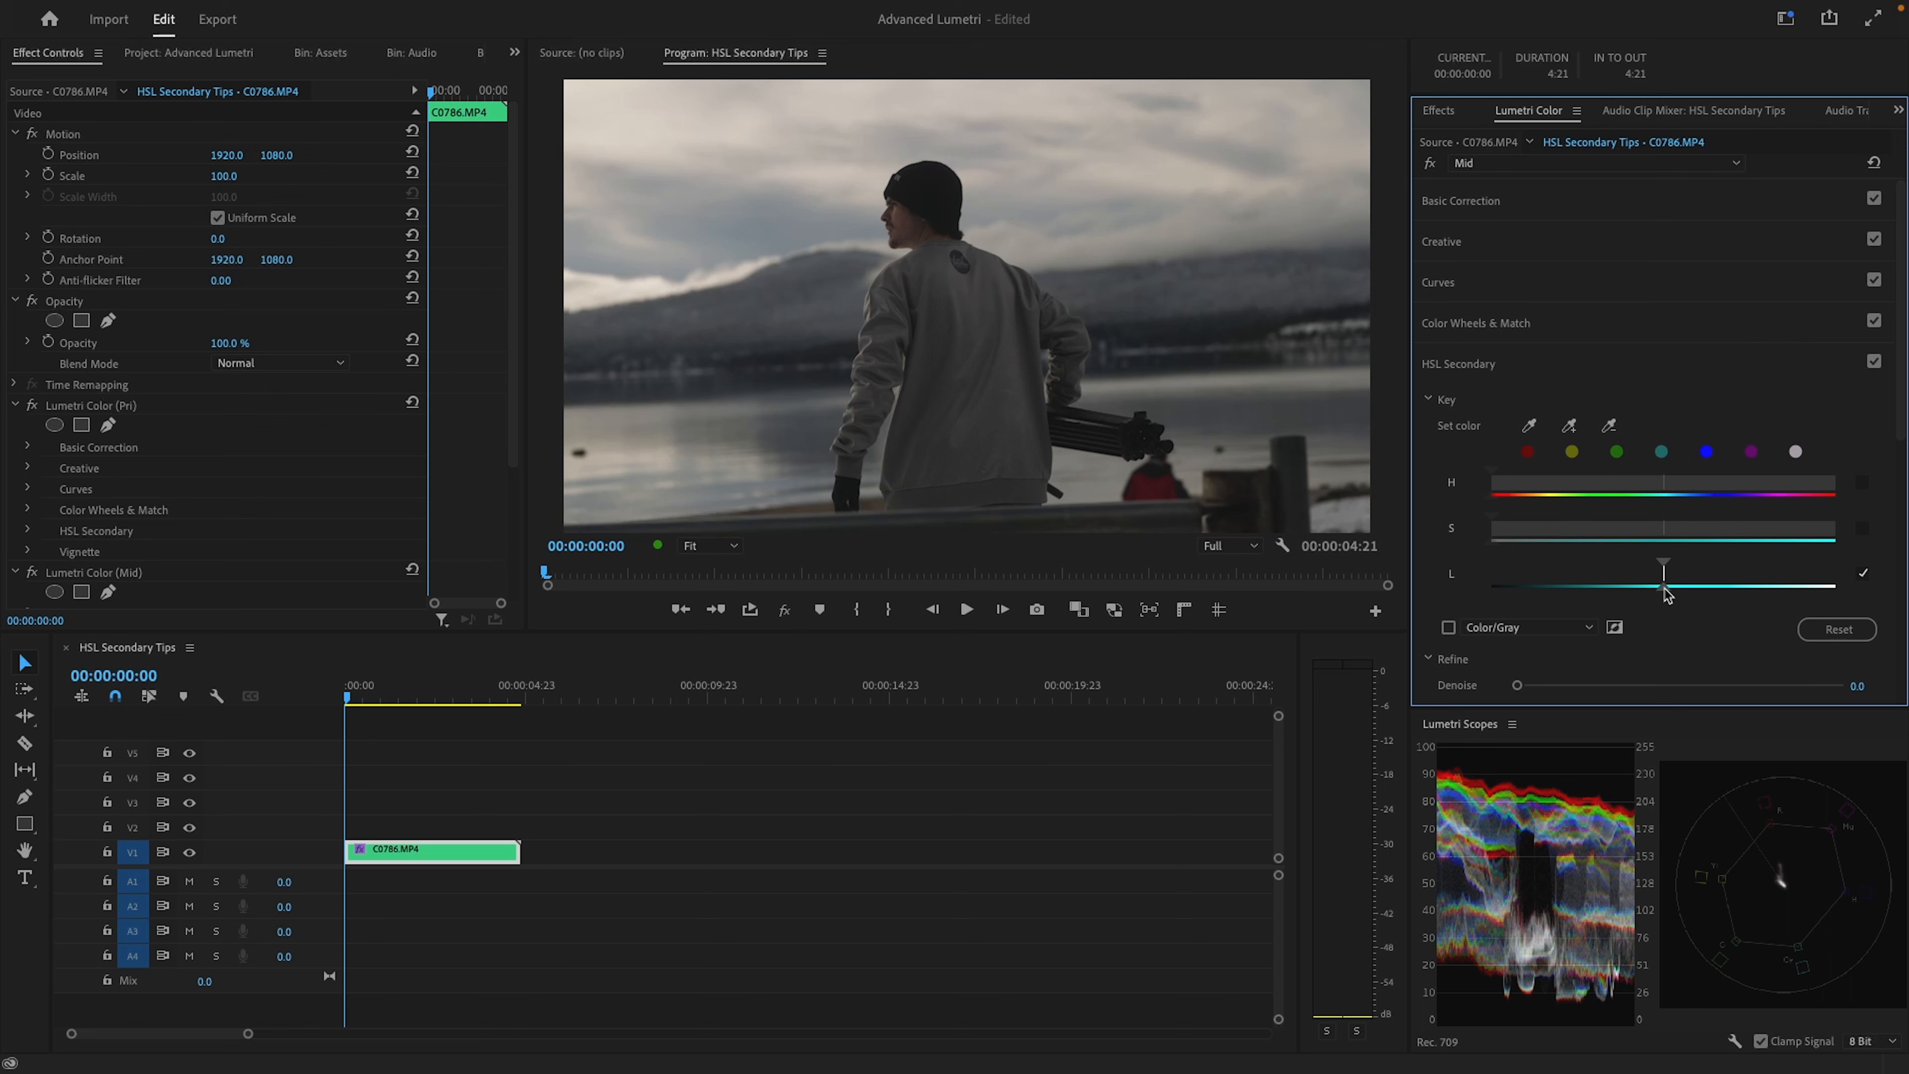
Widen the luminance key range's falloff and preview the keyed area with the Color/Black mask
left_click_drag(1665, 594, 1559, 588)
left_click(1449, 628)
left_click(1449, 627)
left_click(1526, 627)
left_click(1535, 670)
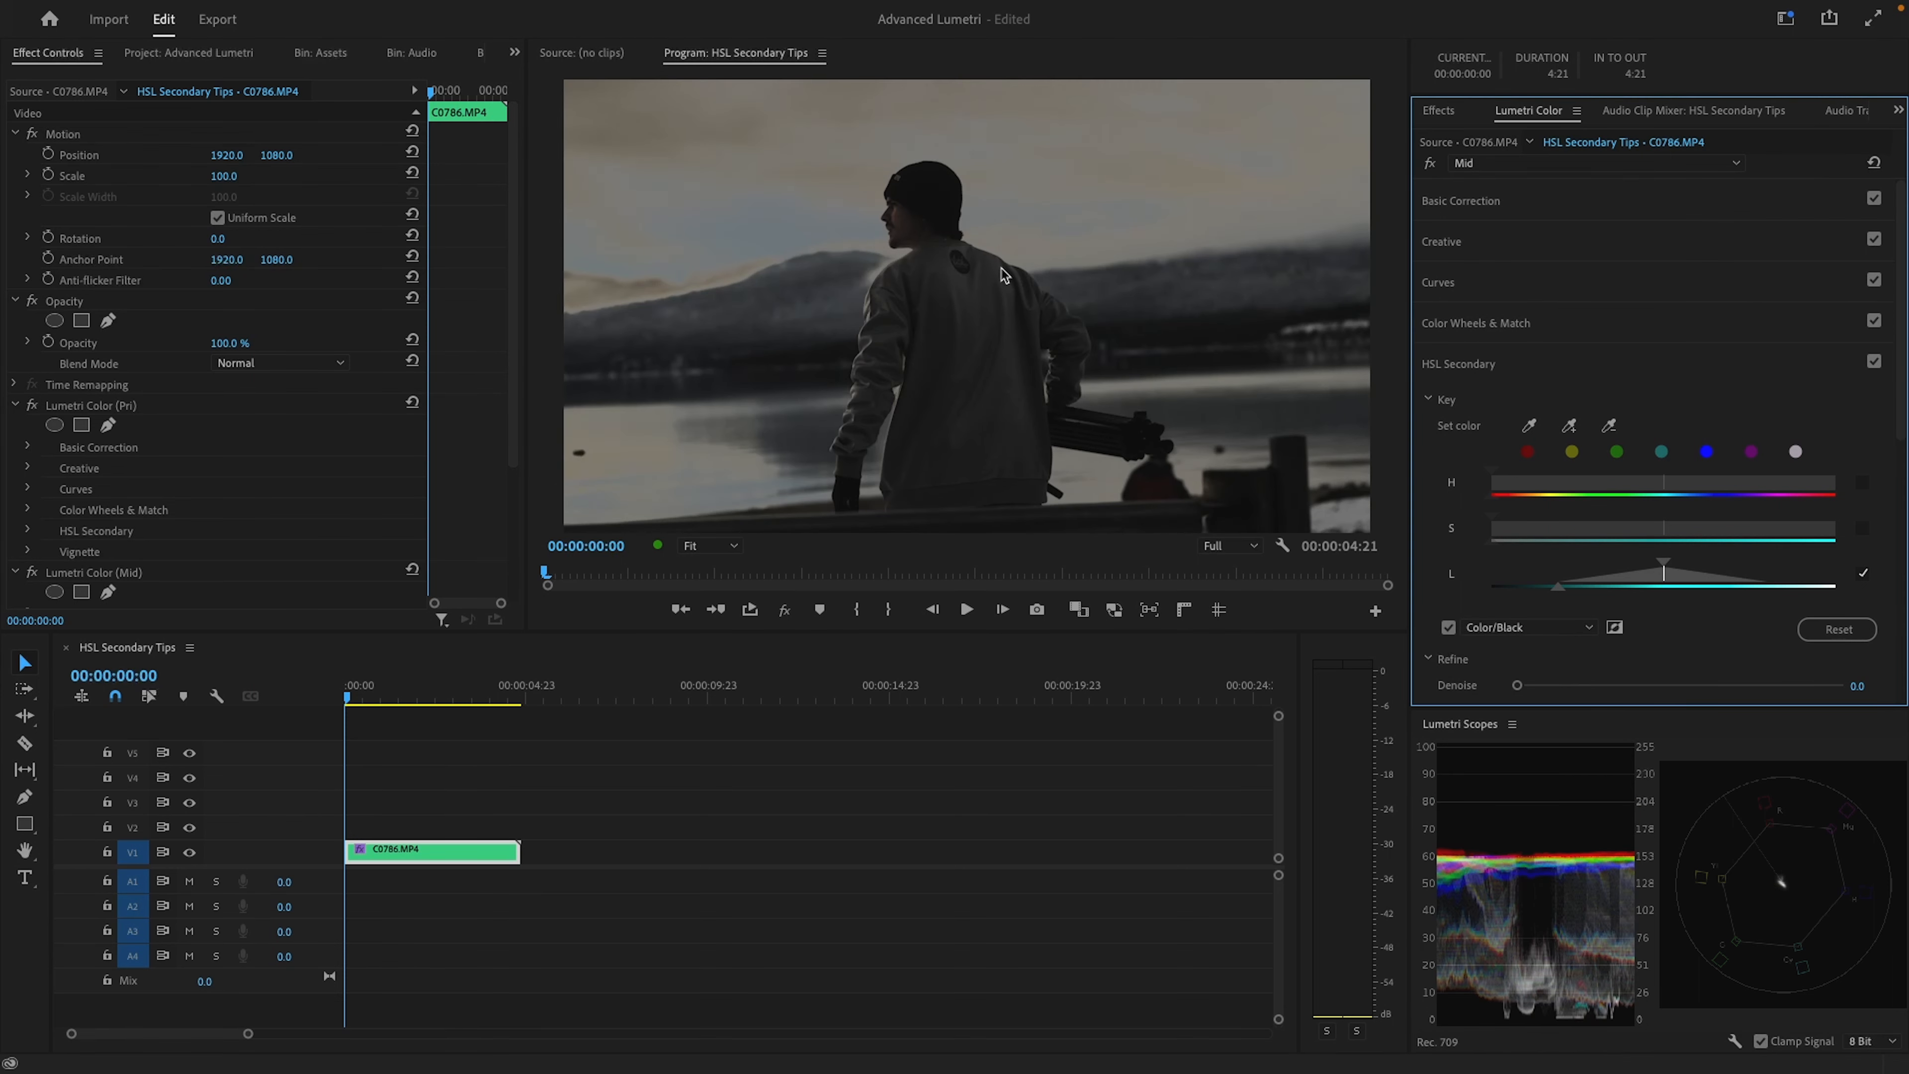
Shift the luminance key toward the darker midtones, narrow its falloff slightly, and turn off the mask preview
mouse_move(1561, 588)
left_mouse_down()
mouse_move(1579, 590)
mouse_move(1561, 589)
left_mouse_up()
left_click_drag(1665, 579, 1621, 576)
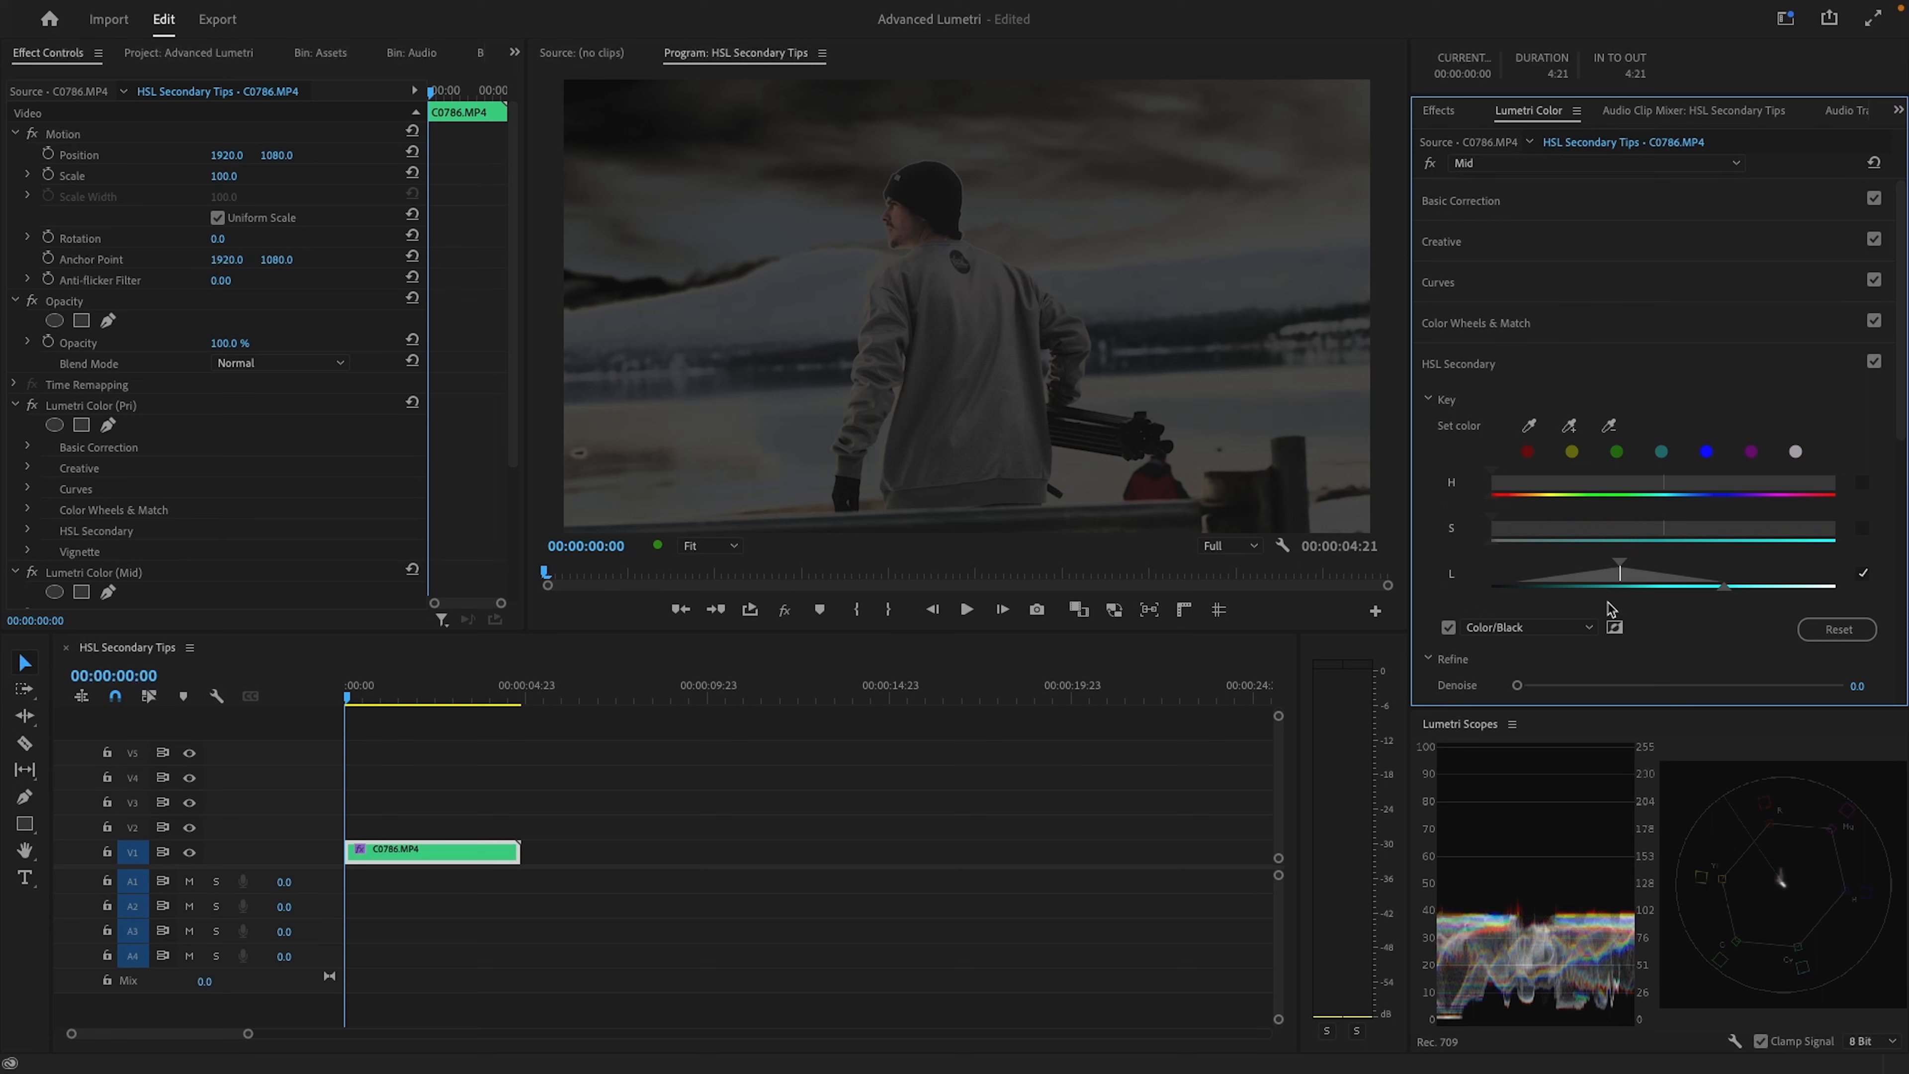
left_click_drag(1622, 573, 1718, 581)
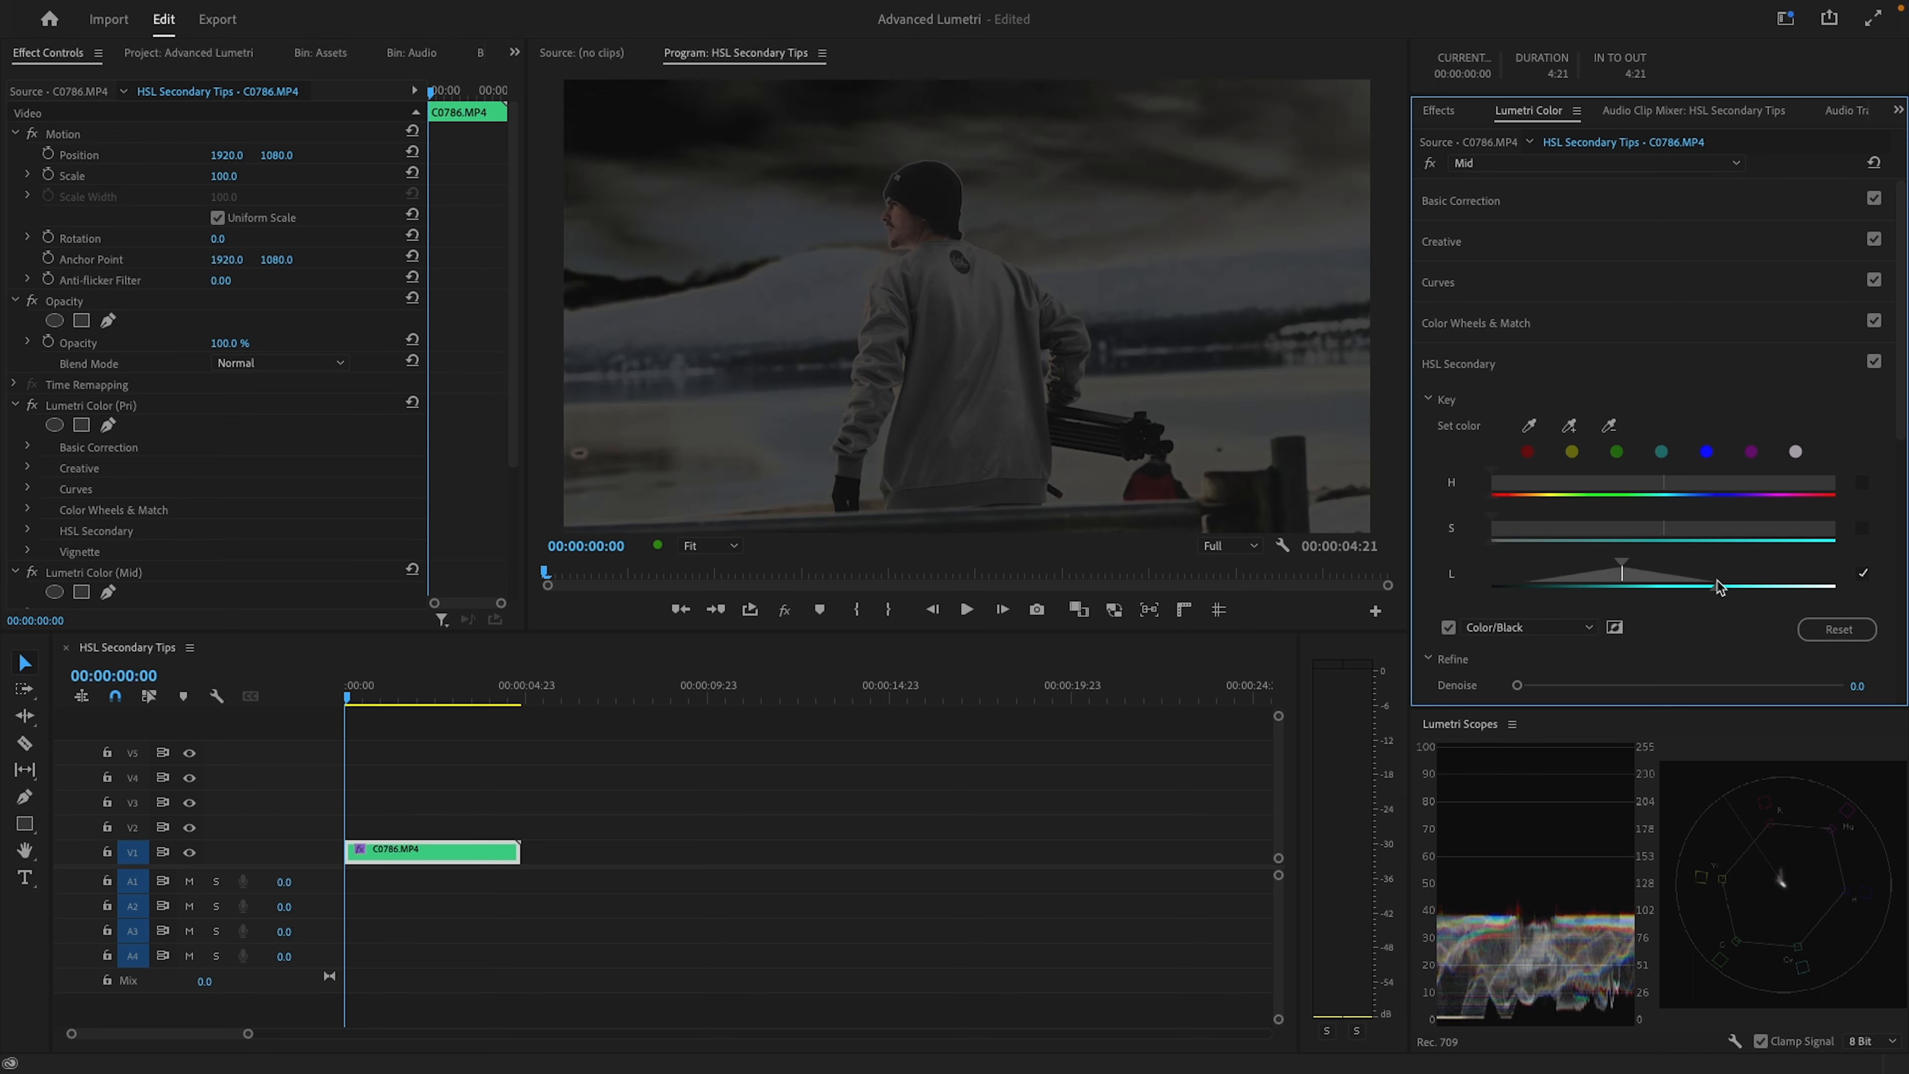
left_click(1449, 627)
Set the HSL Secondary contrast to about 75 and compare the image with the correction off and on
scroll(1654, 527, "down", 8)
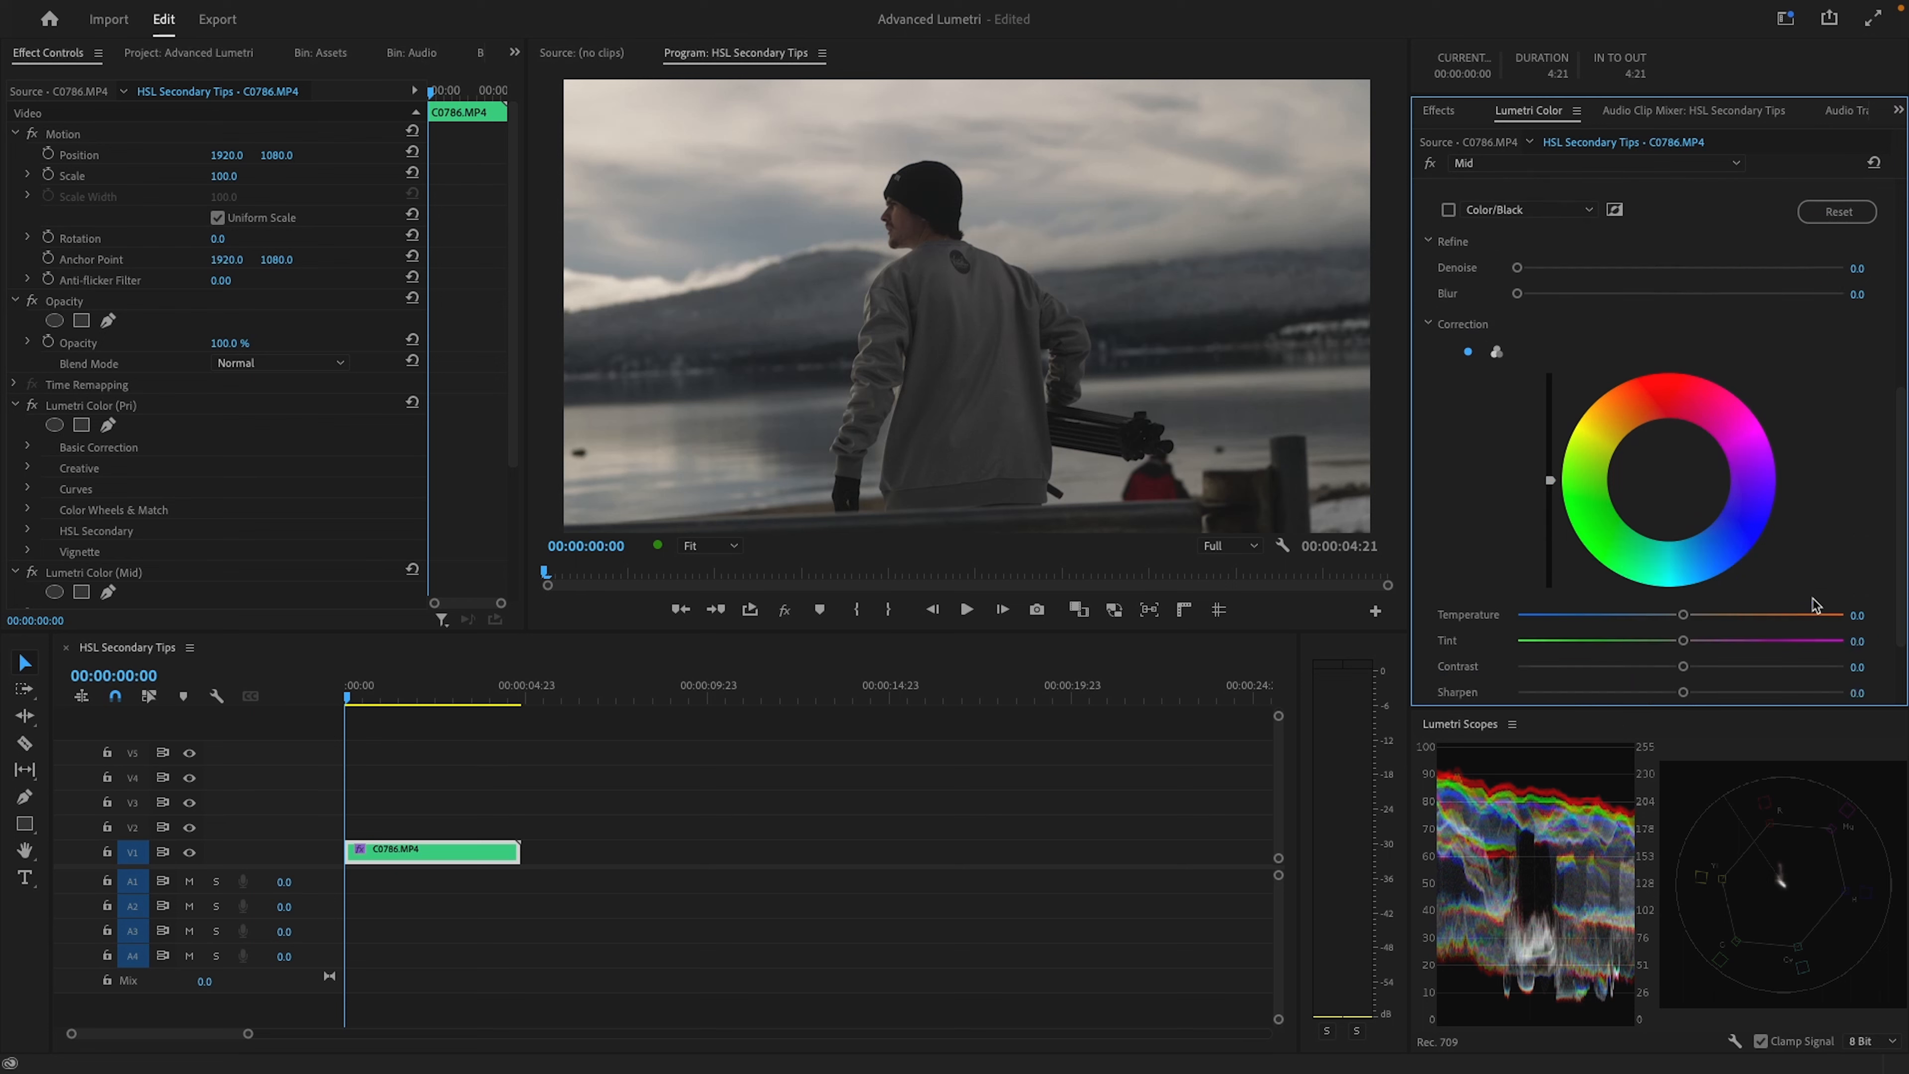
left_click_drag(1684, 587, 1829, 592)
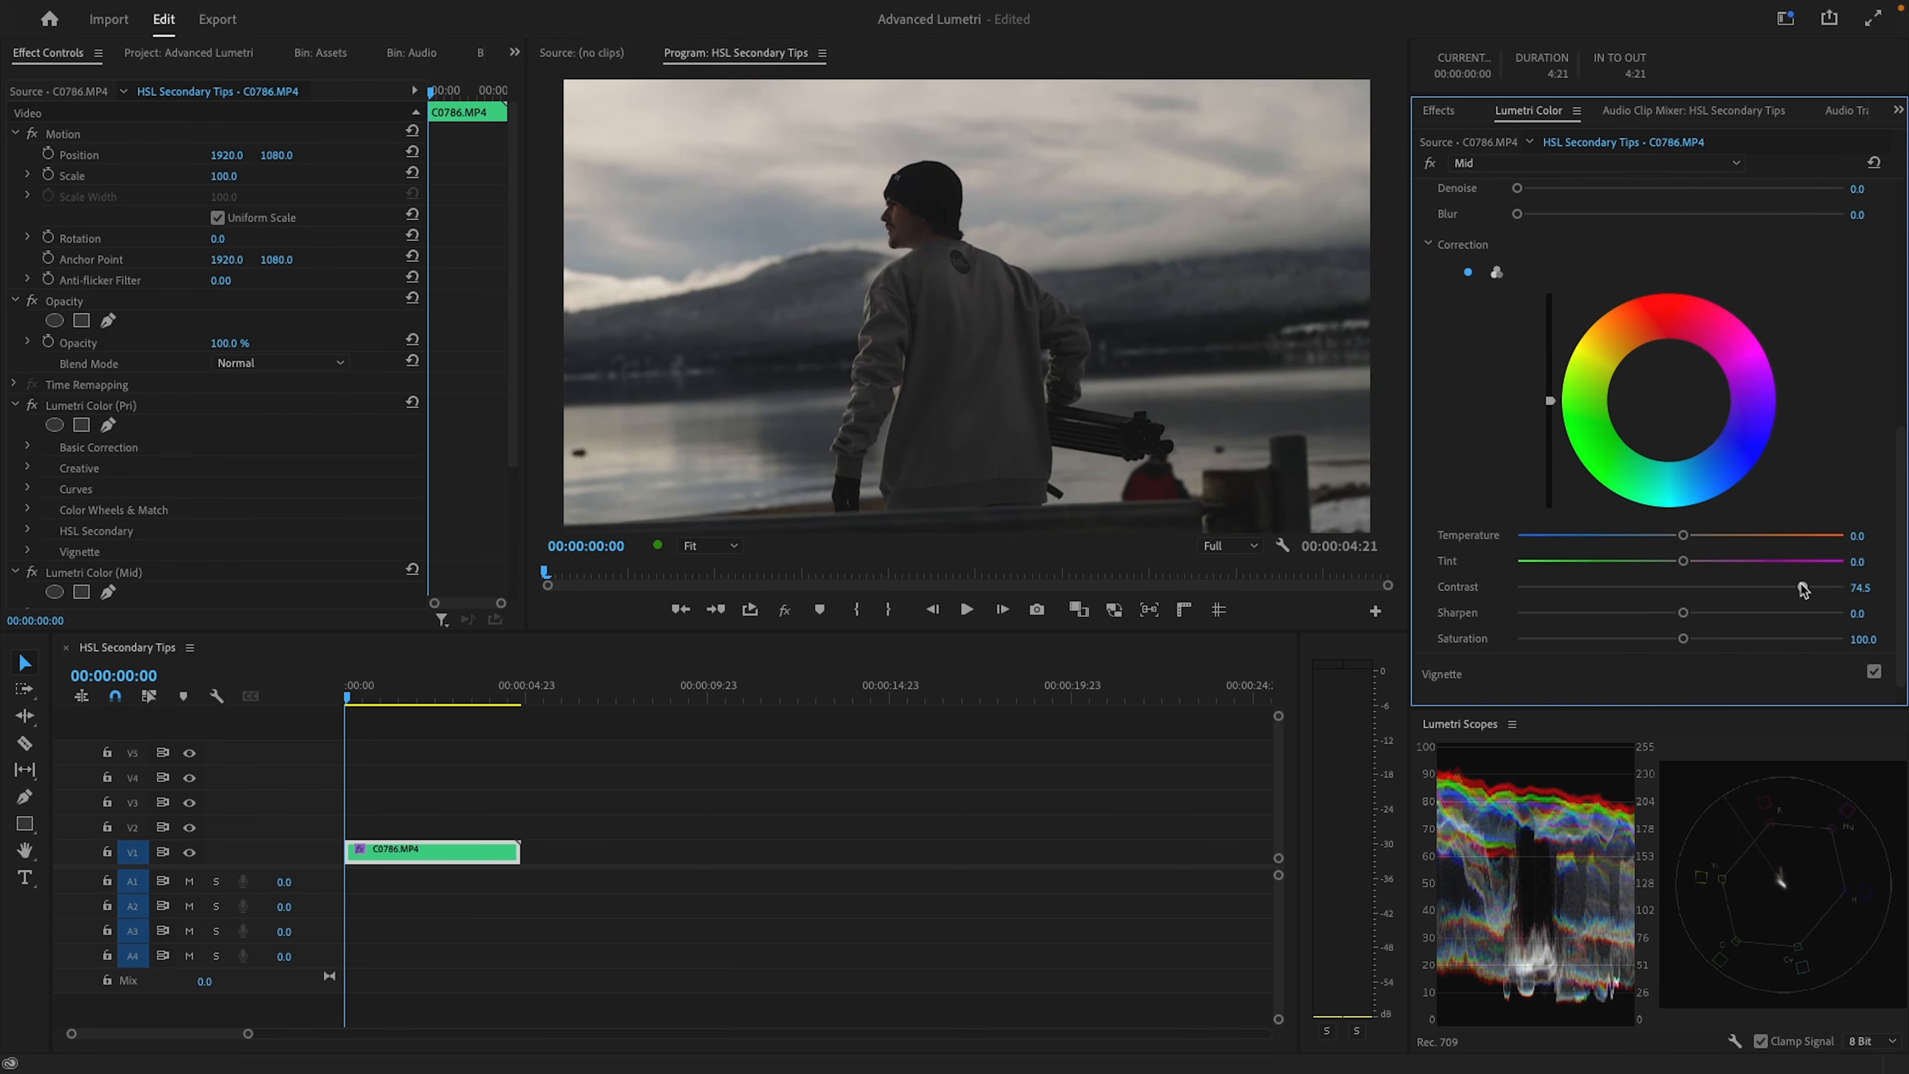
scroll(1853, 504, "up", 5)
left_click(1875, 302)
left_click(1874, 302)
left_click(1875, 302)
left_click(1874, 302)
Switch the HSL Secondary correction to three-way color wheels and raise its highlights
scroll(1878, 312, "down", 5)
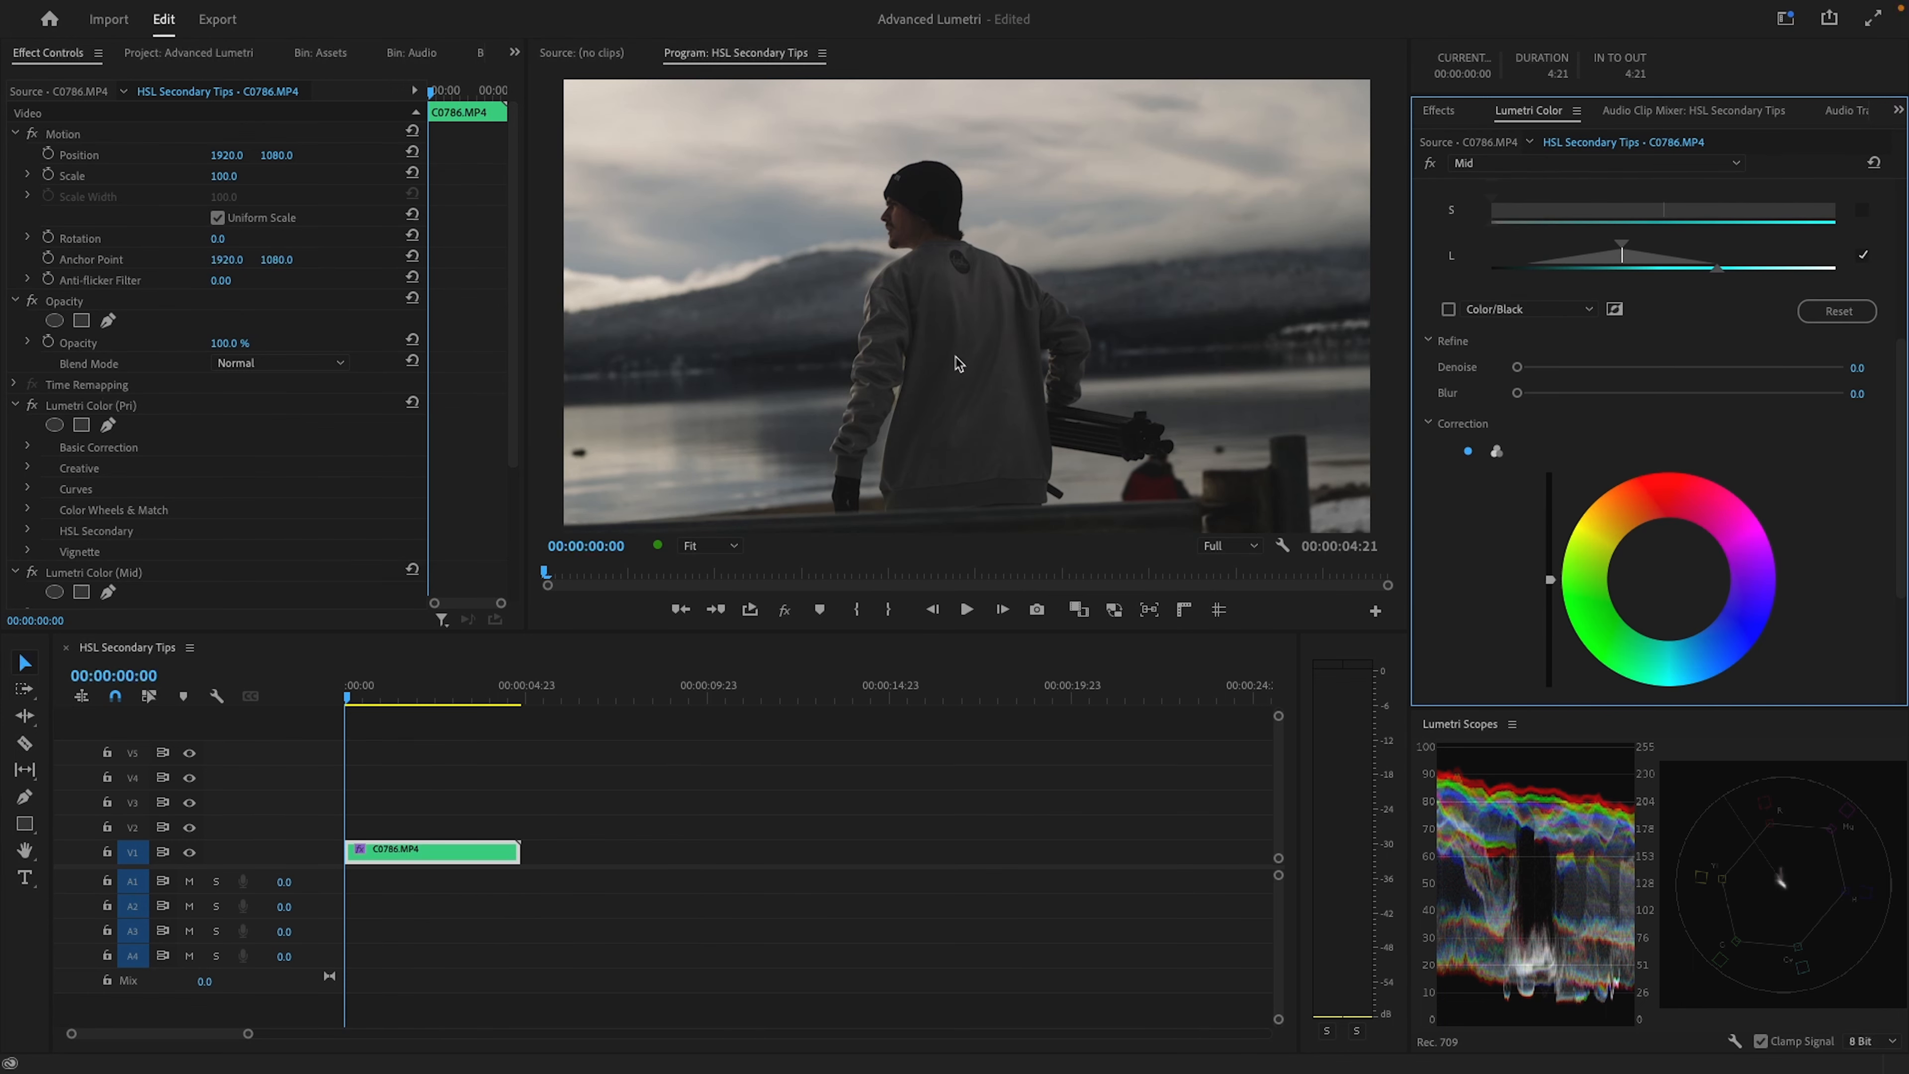
scroll(1478, 497, "down", 1)
left_click(1497, 413)
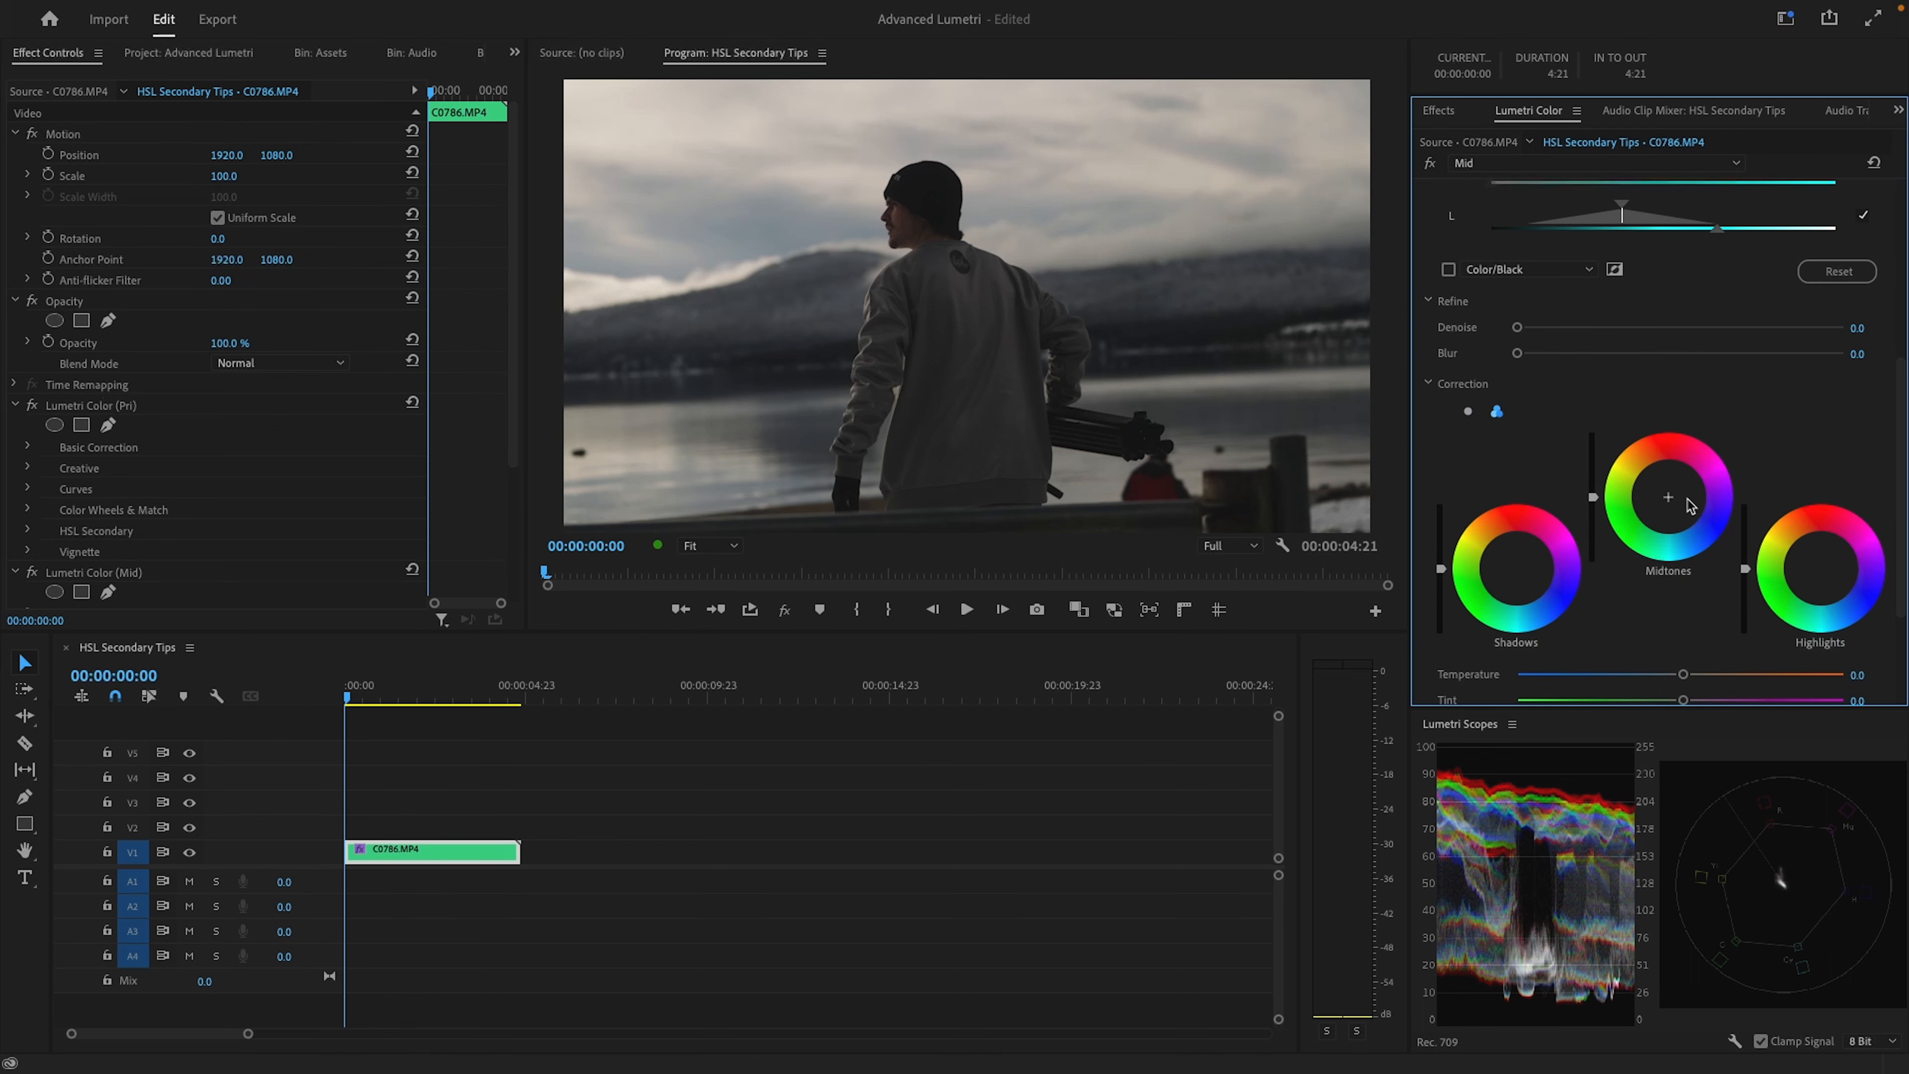
left_click_drag(1745, 562, 1745, 534)
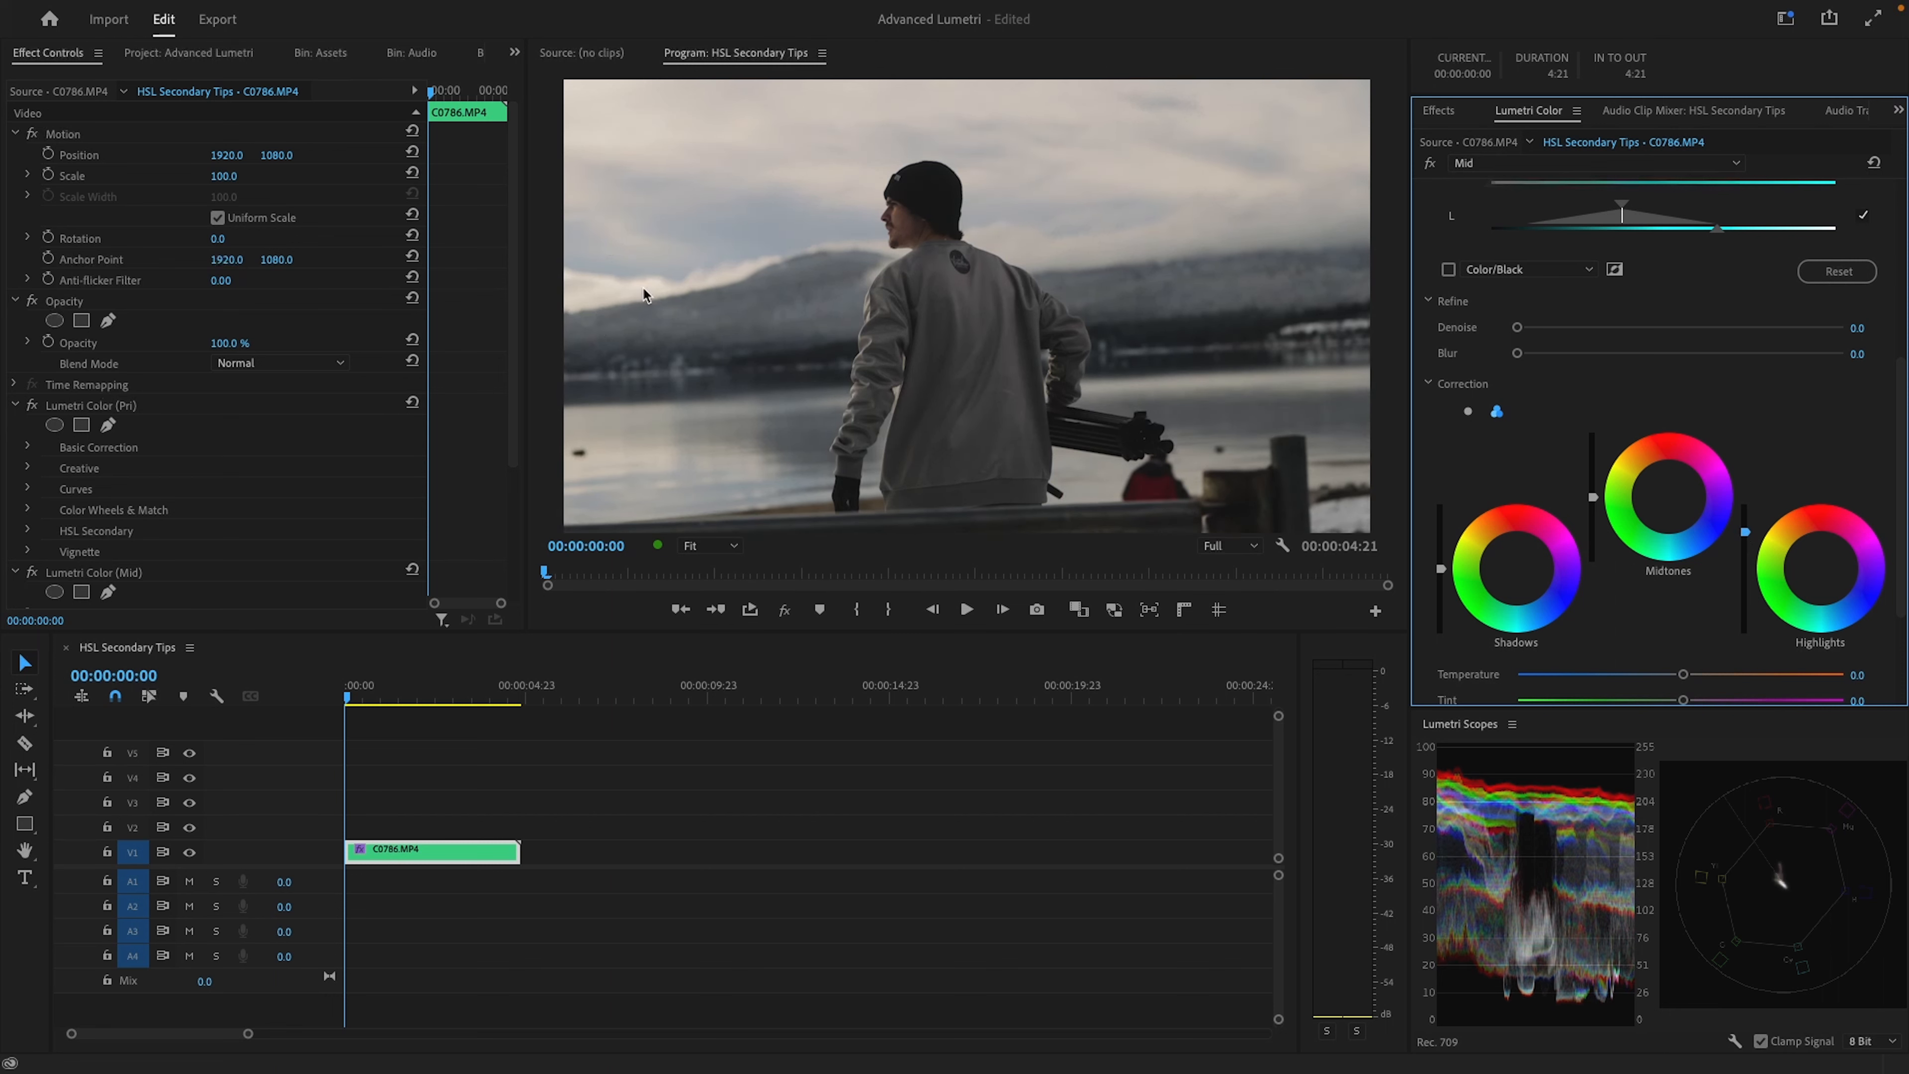
Lower the midtones slightly in the HSL Secondary correction and raise its contrast to 93.9
scroll(1767, 542, "up", 4)
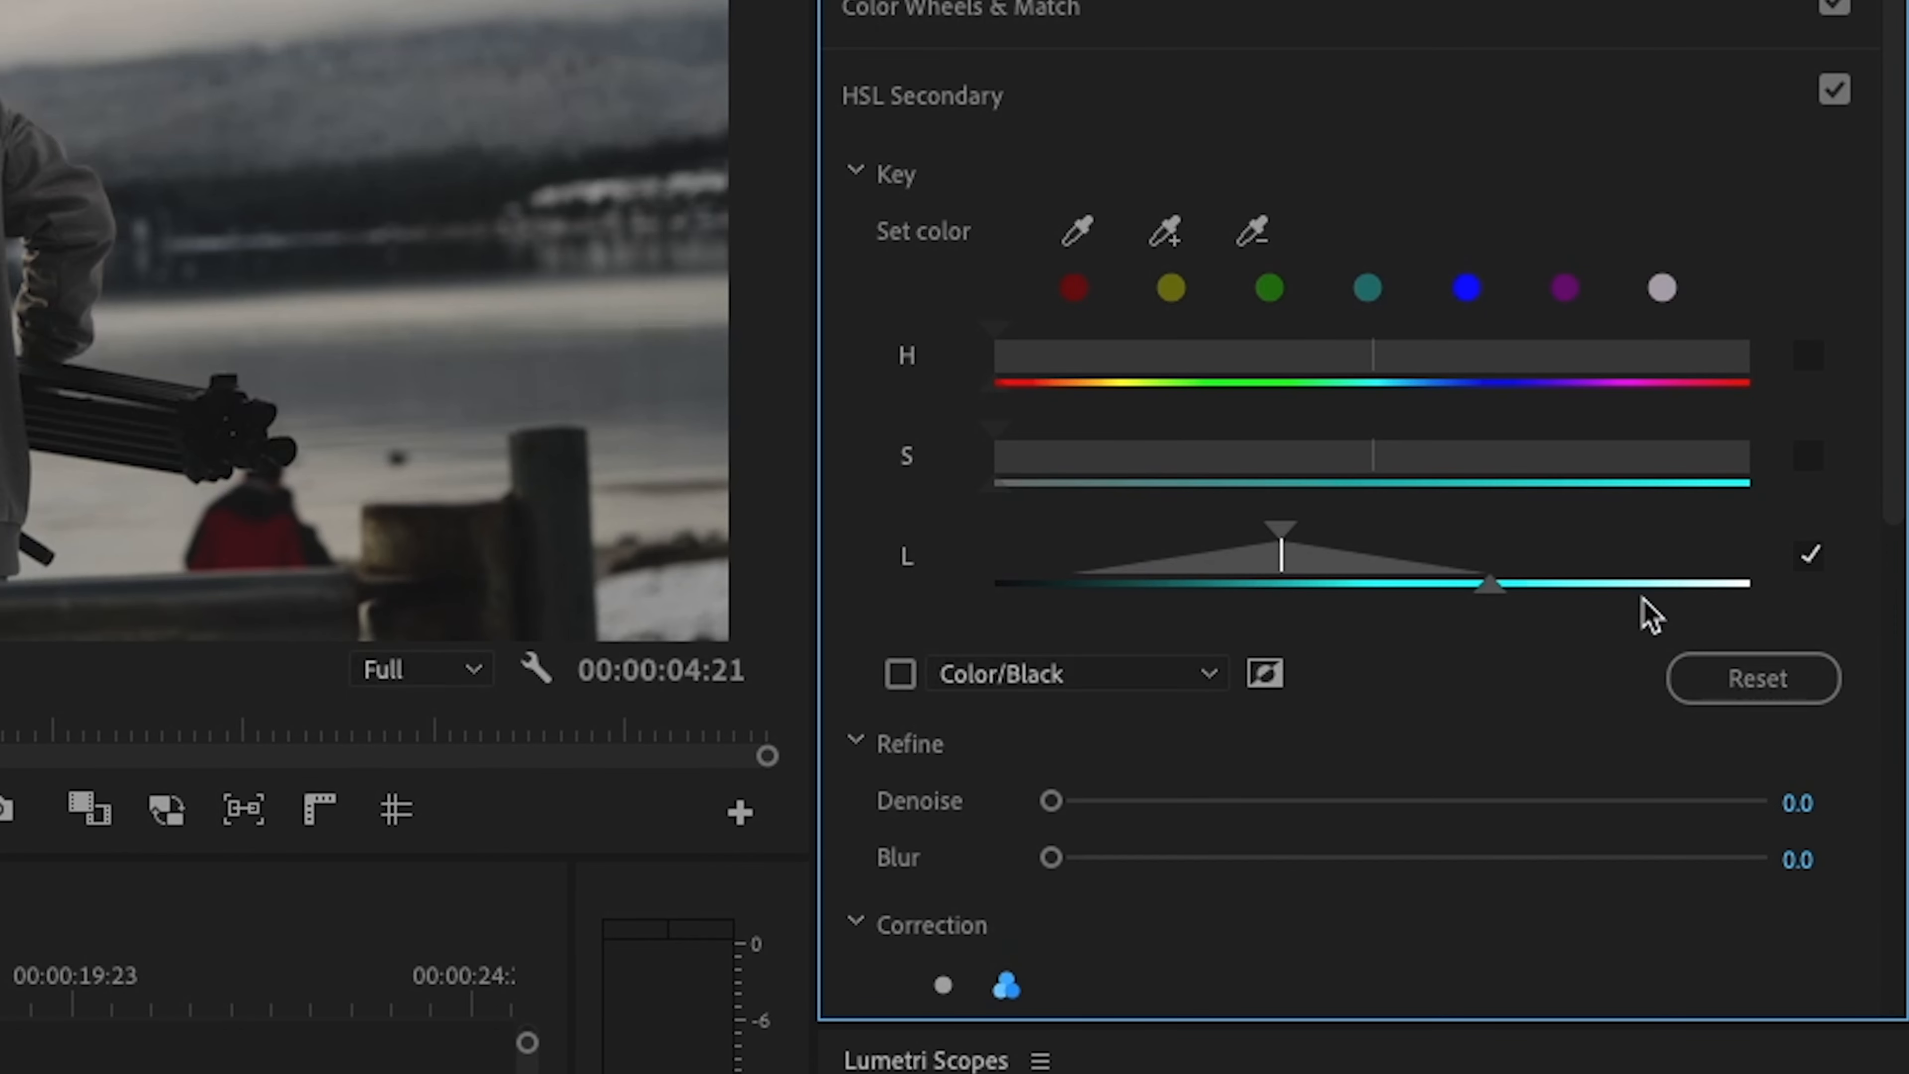
scroll(1729, 546, "down", 1)
scroll(1743, 550, "down", 4)
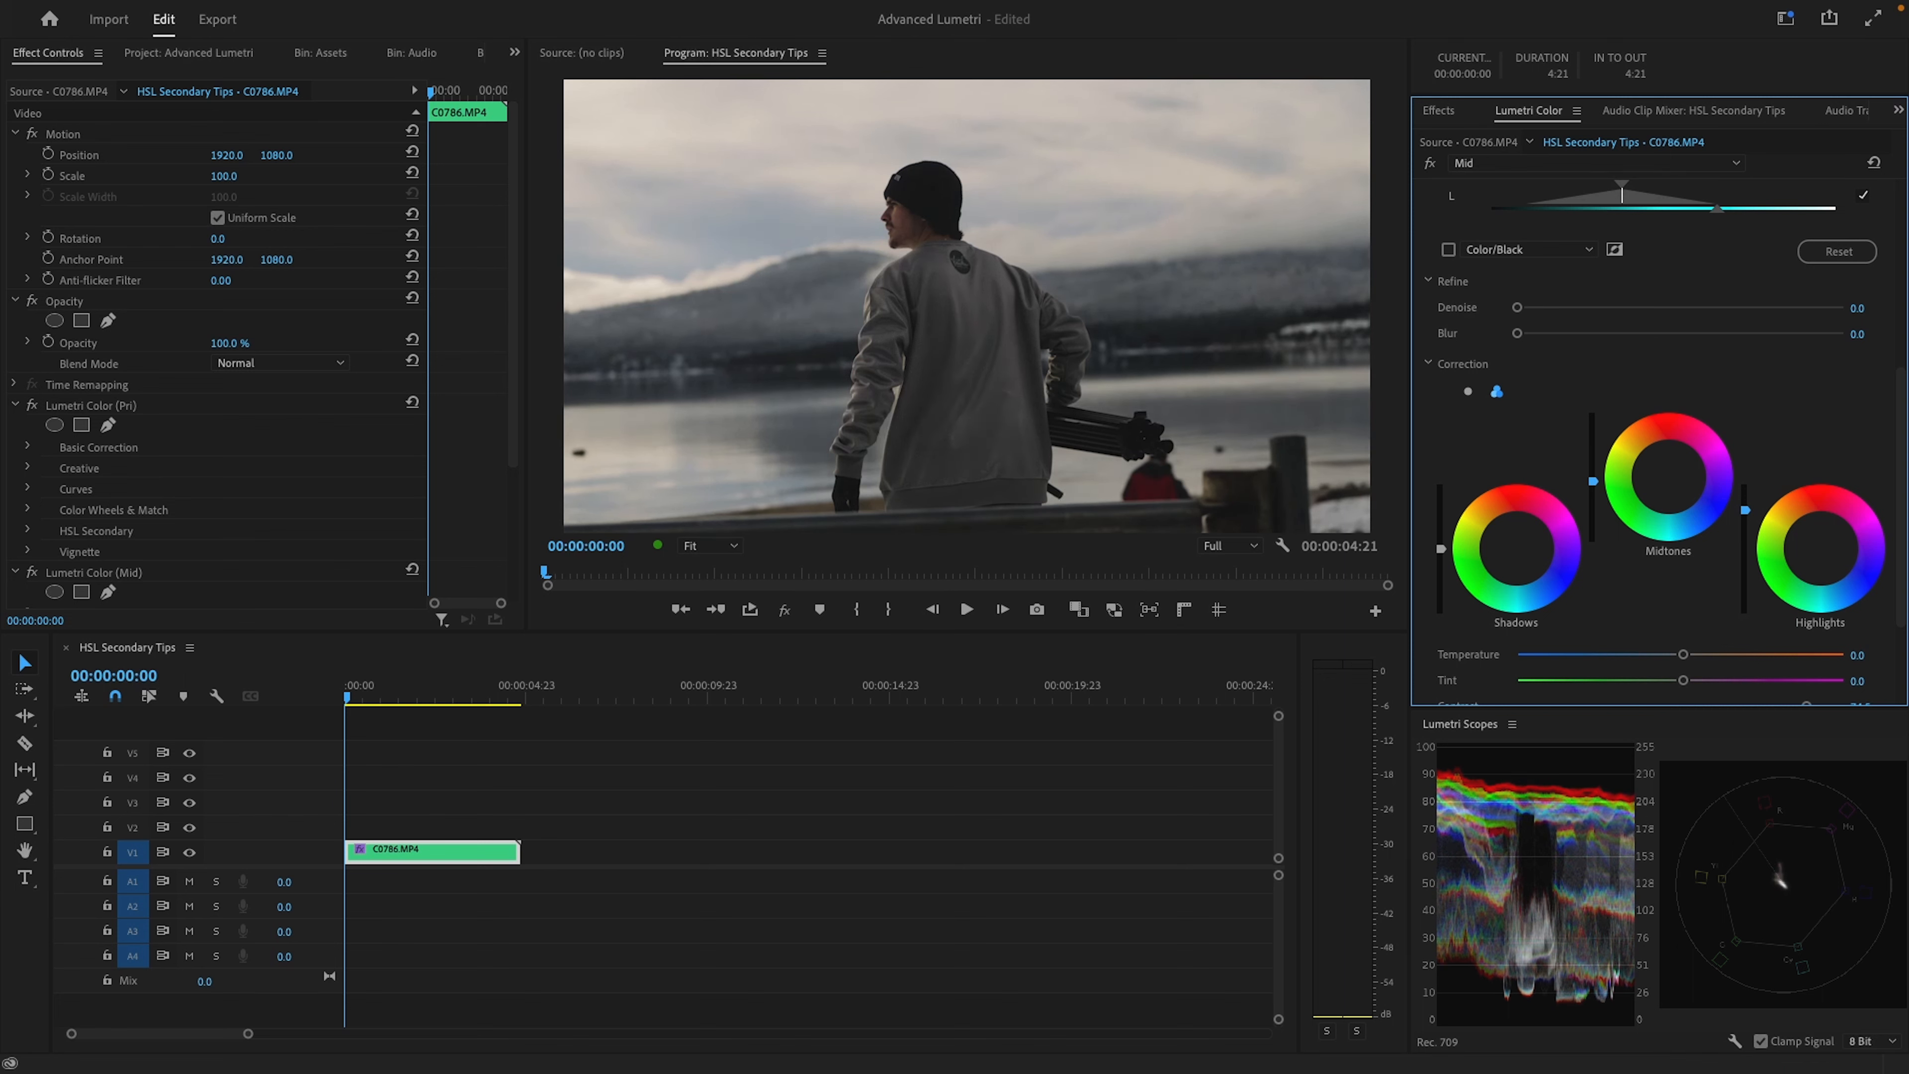
left_click_drag(1593, 481, 1594, 492)
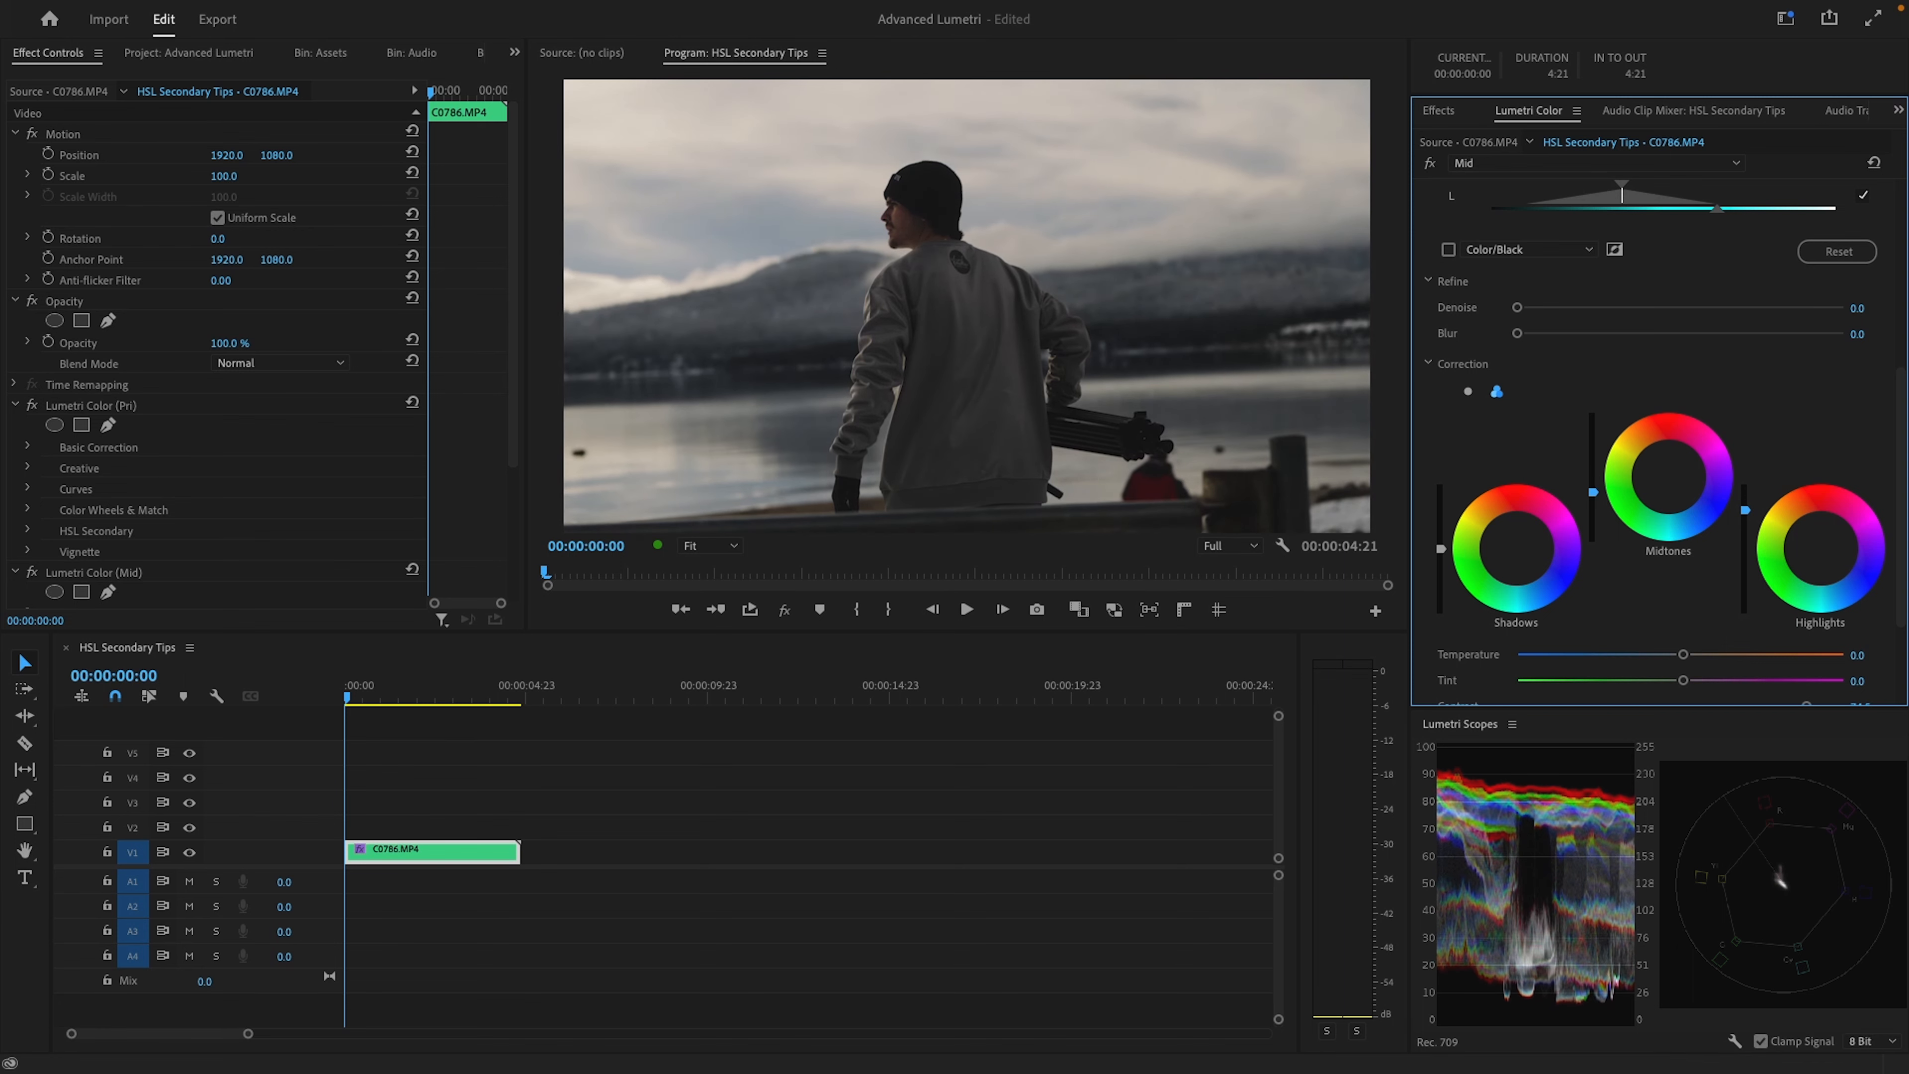
scroll(1843, 657, "down", 2)
left_click_drag(1812, 611, 1835, 606)
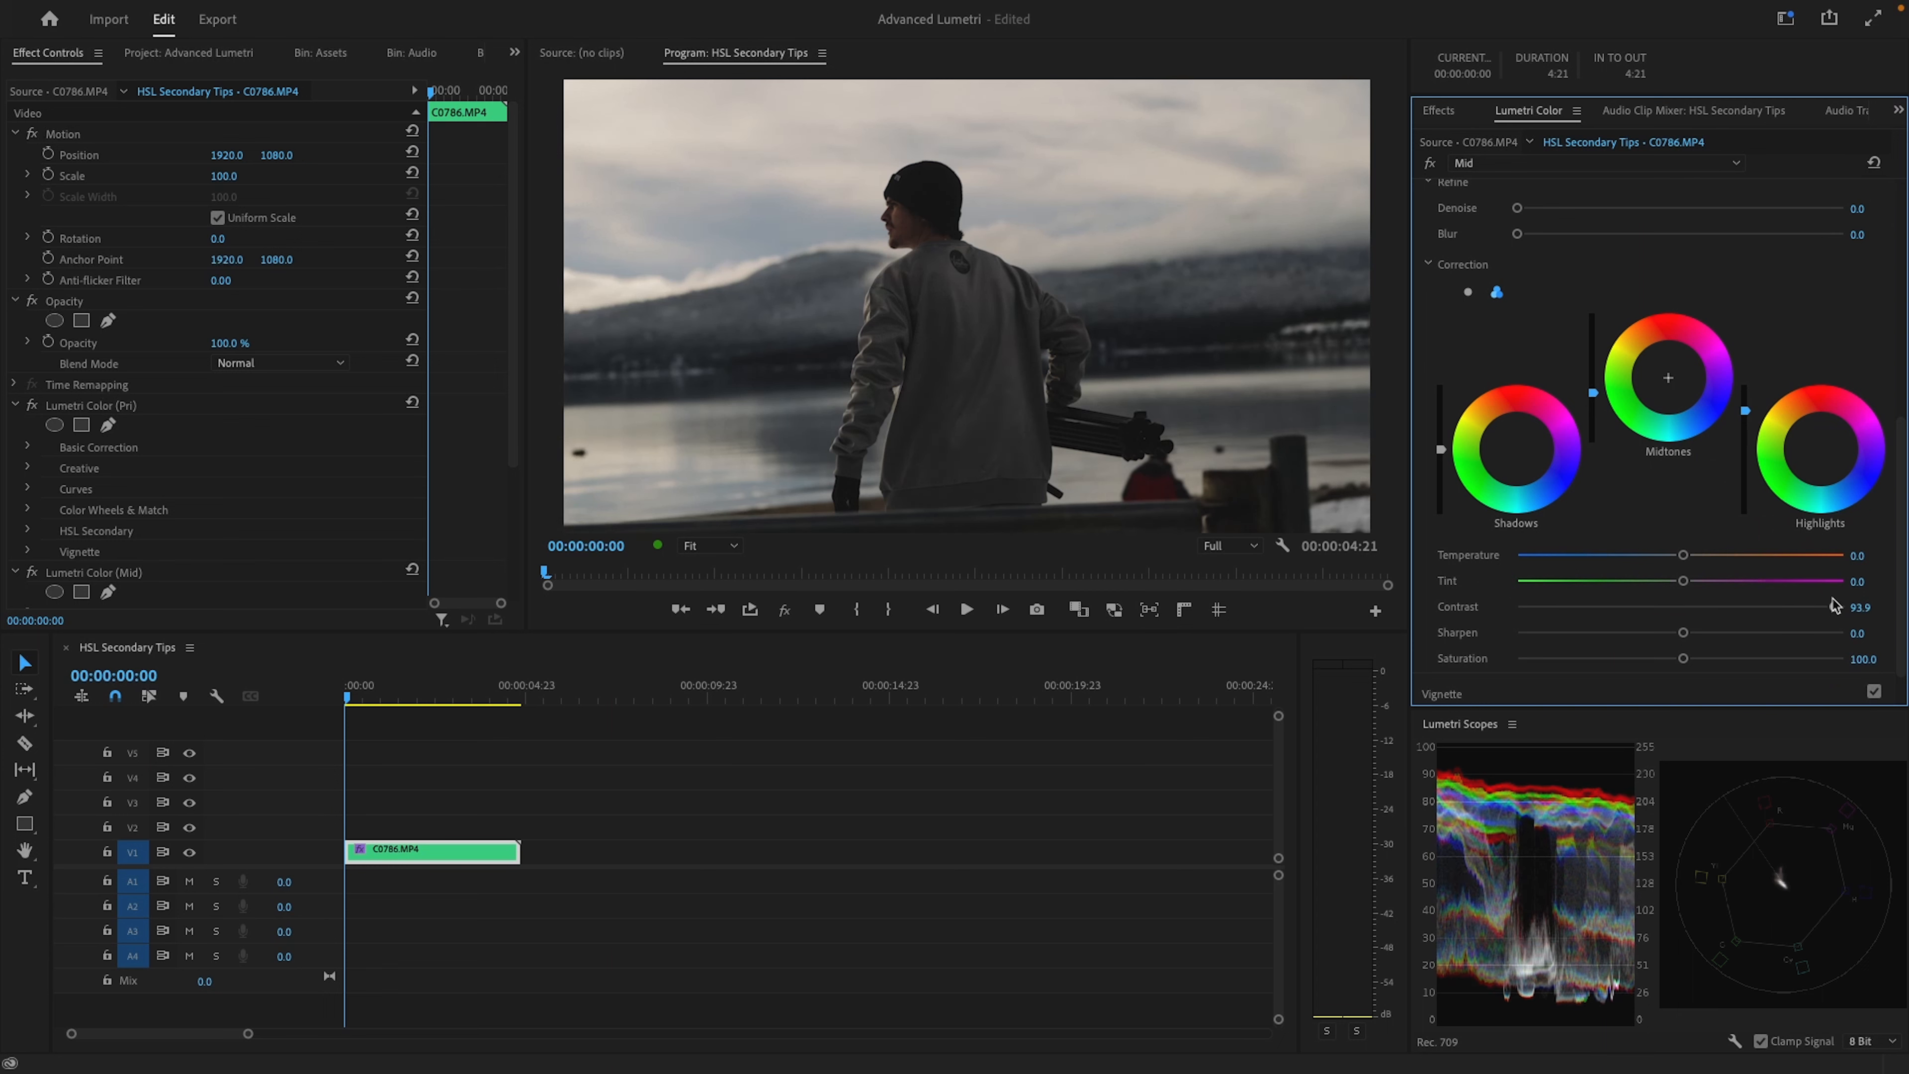
Raise the correction's shadows, lower its midtones a little further, and set the contrast to 96.4
left_click_drag(1441, 449, 1441, 435)
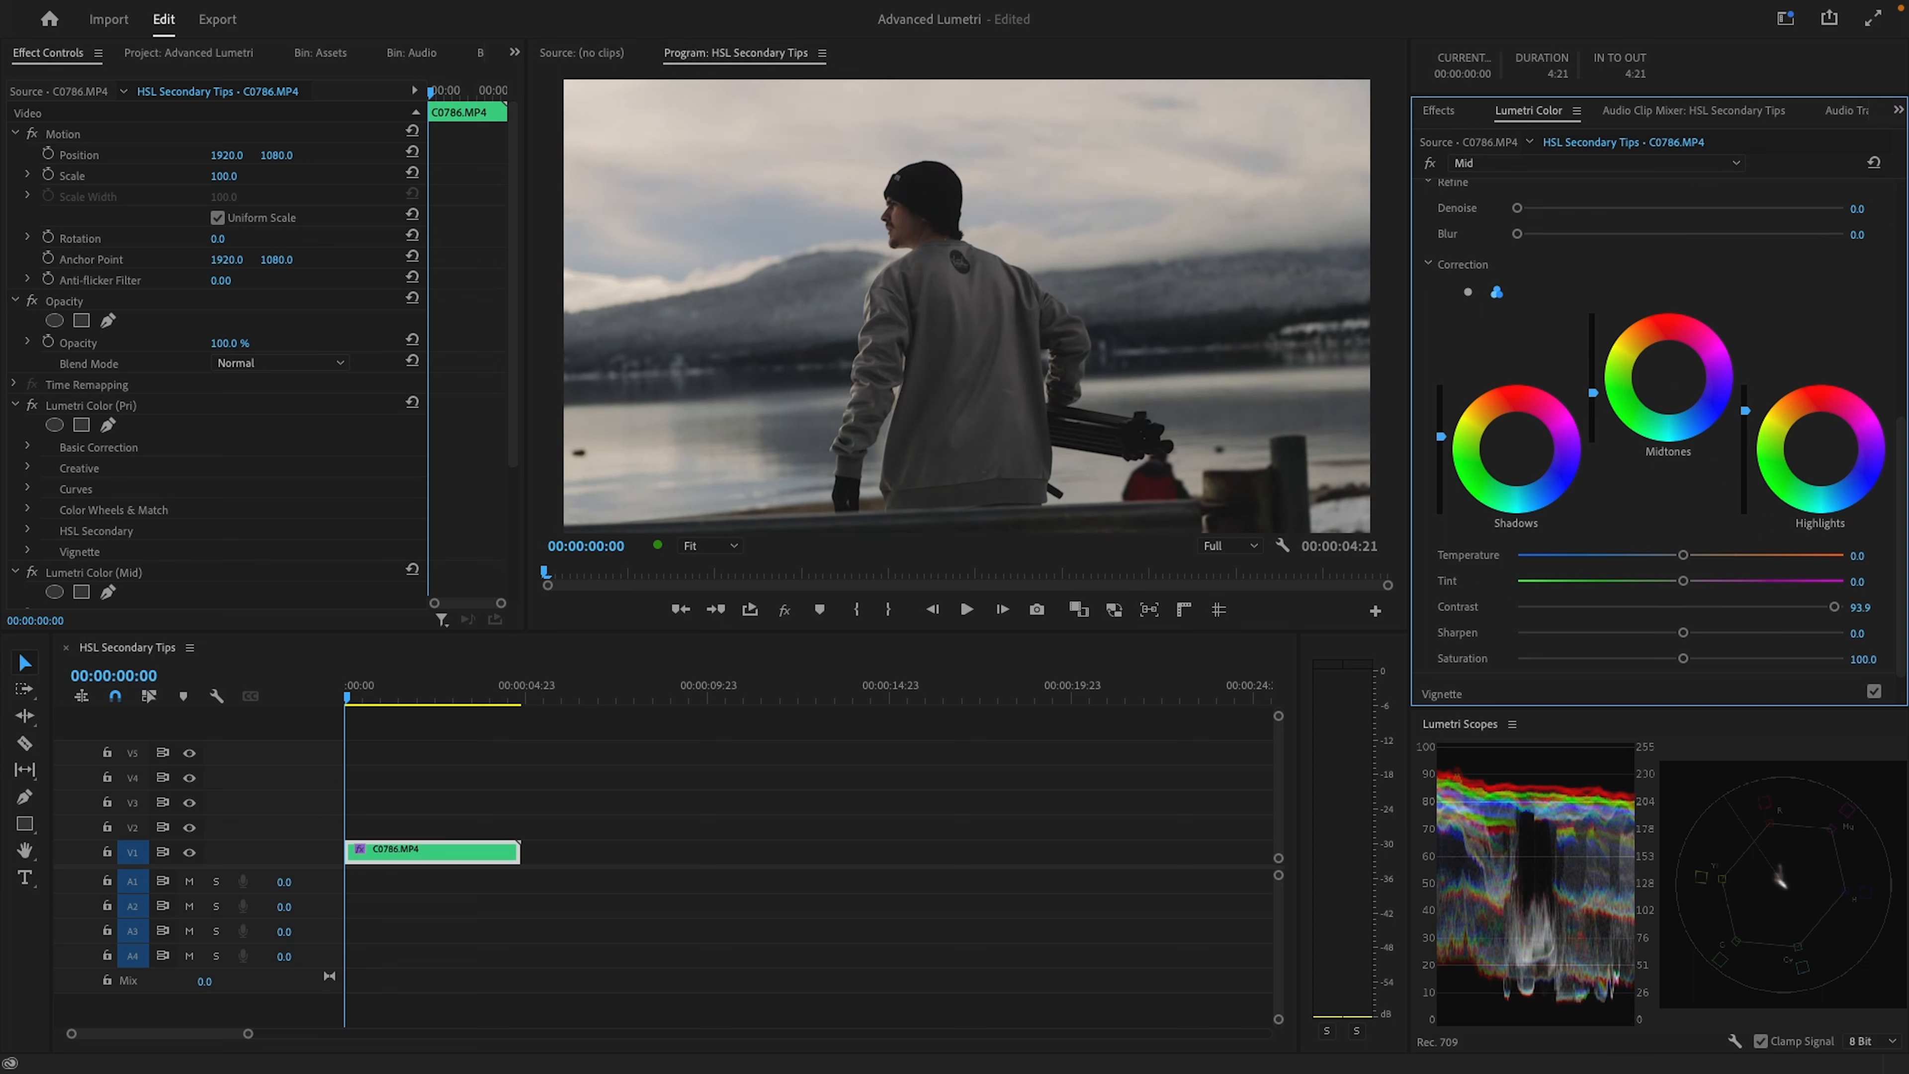
left_click_drag(1441, 440, 1441, 437)
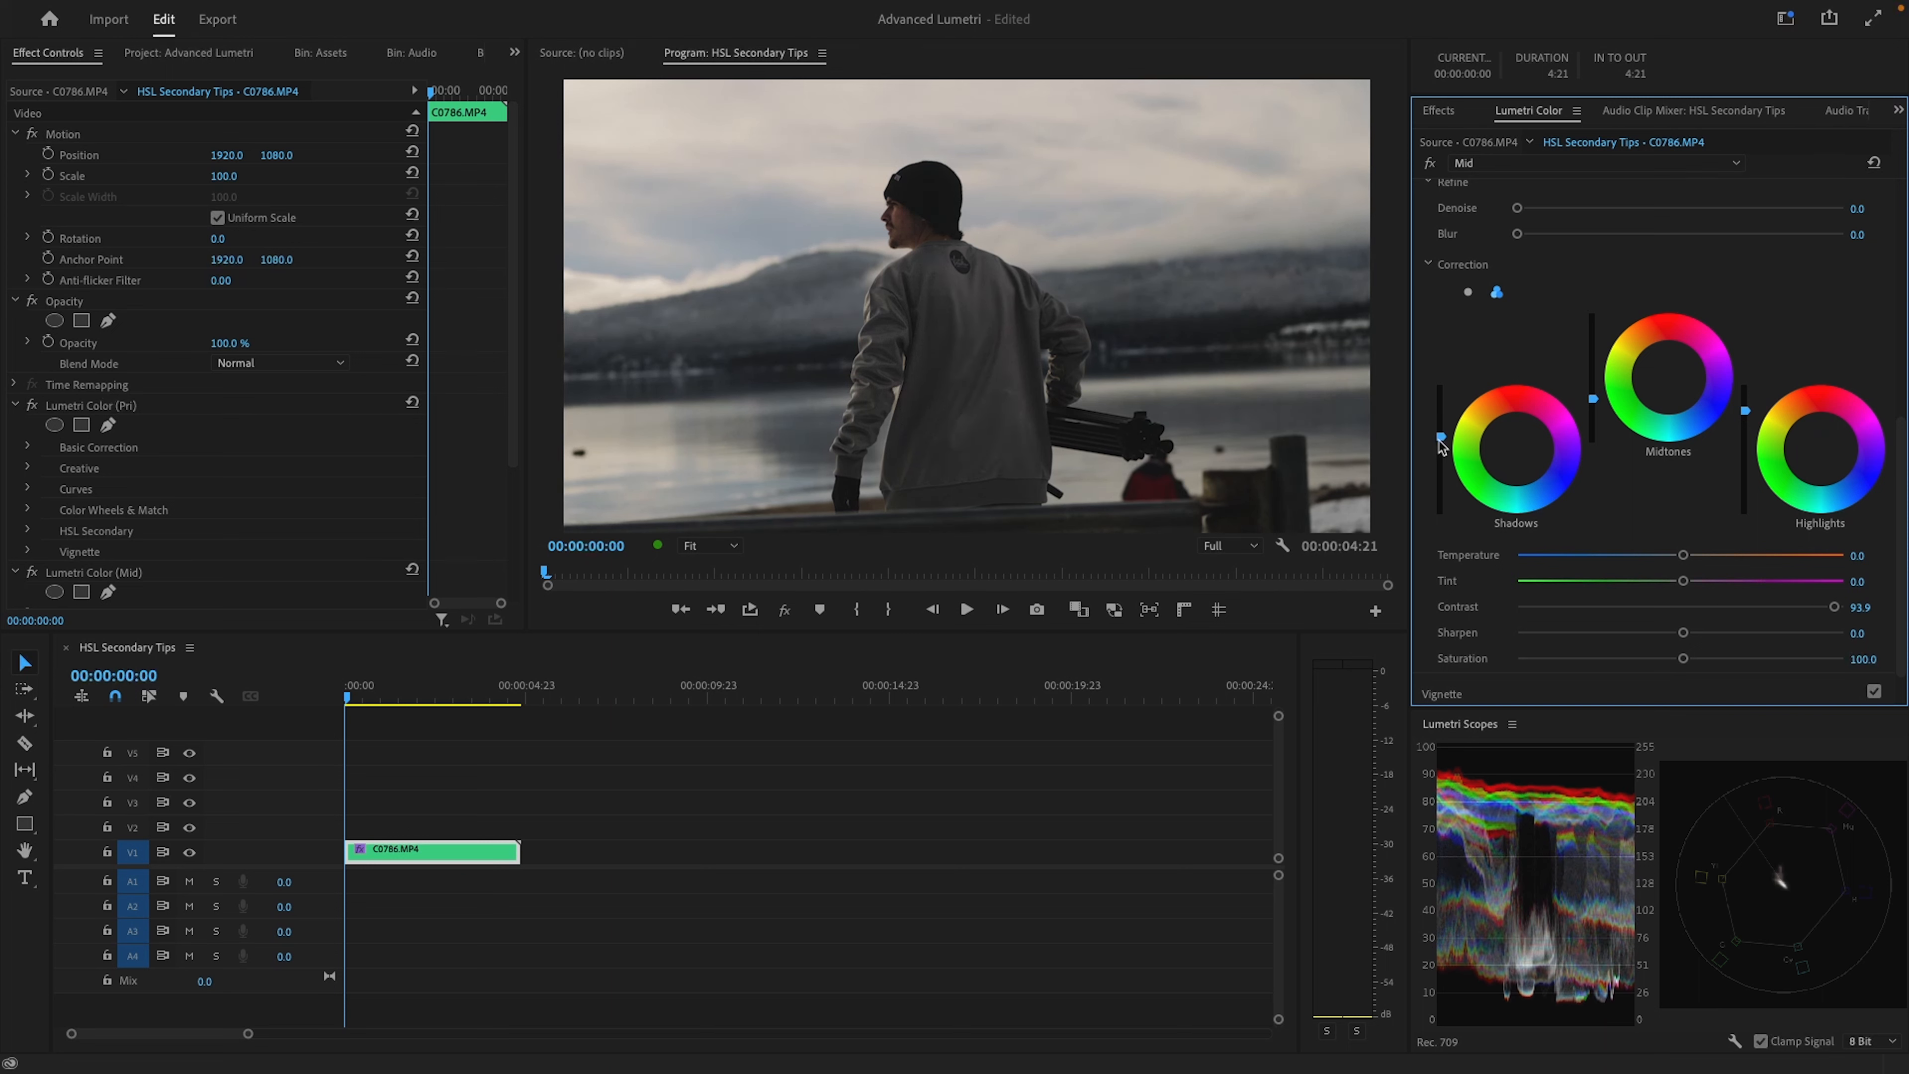
left_click_drag(1441, 436, 1441, 427)
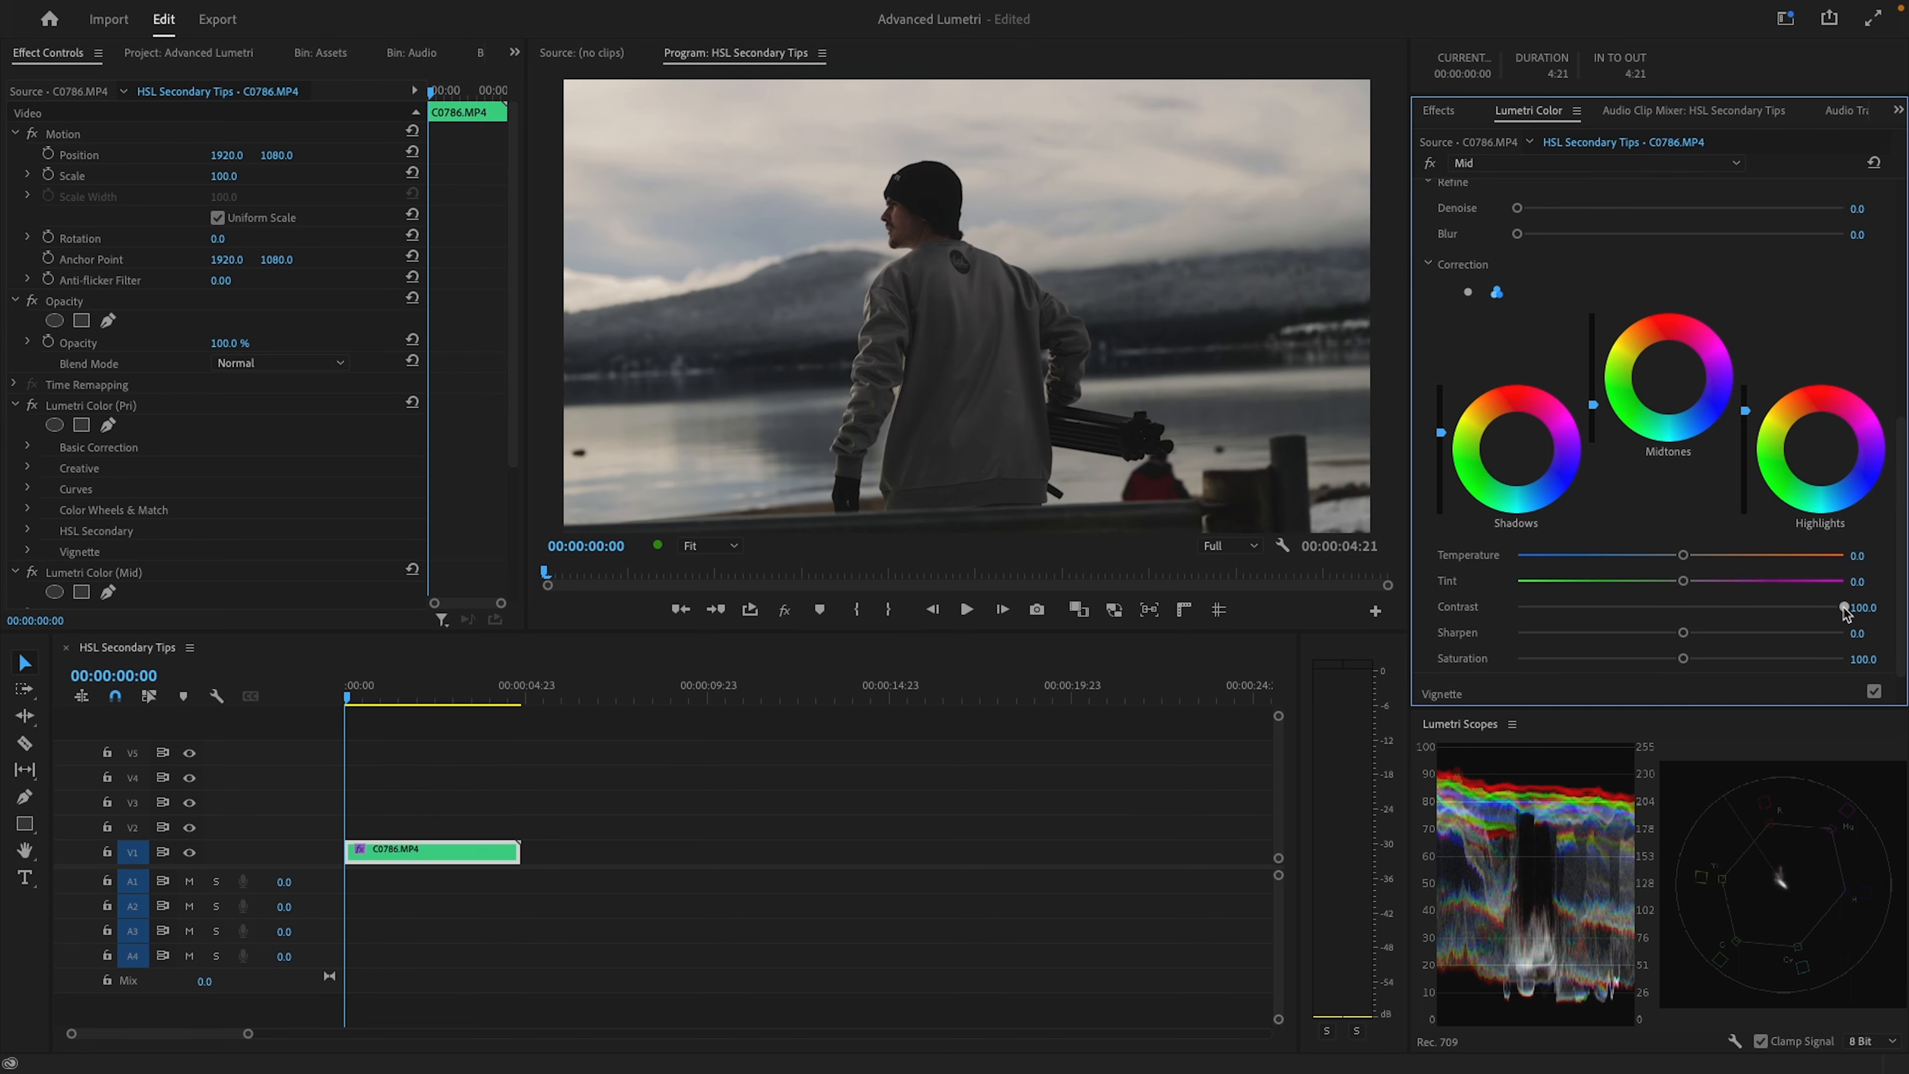
Compare the image with the HSL Secondary adjustment repeatedly off and on
scroll(1857, 489, "up", 5)
left_click(1873, 283)
left_click(1873, 283)
left_click(1873, 284)
left_click(1873, 283)
left_click(1873, 283)
left_click(1873, 283)
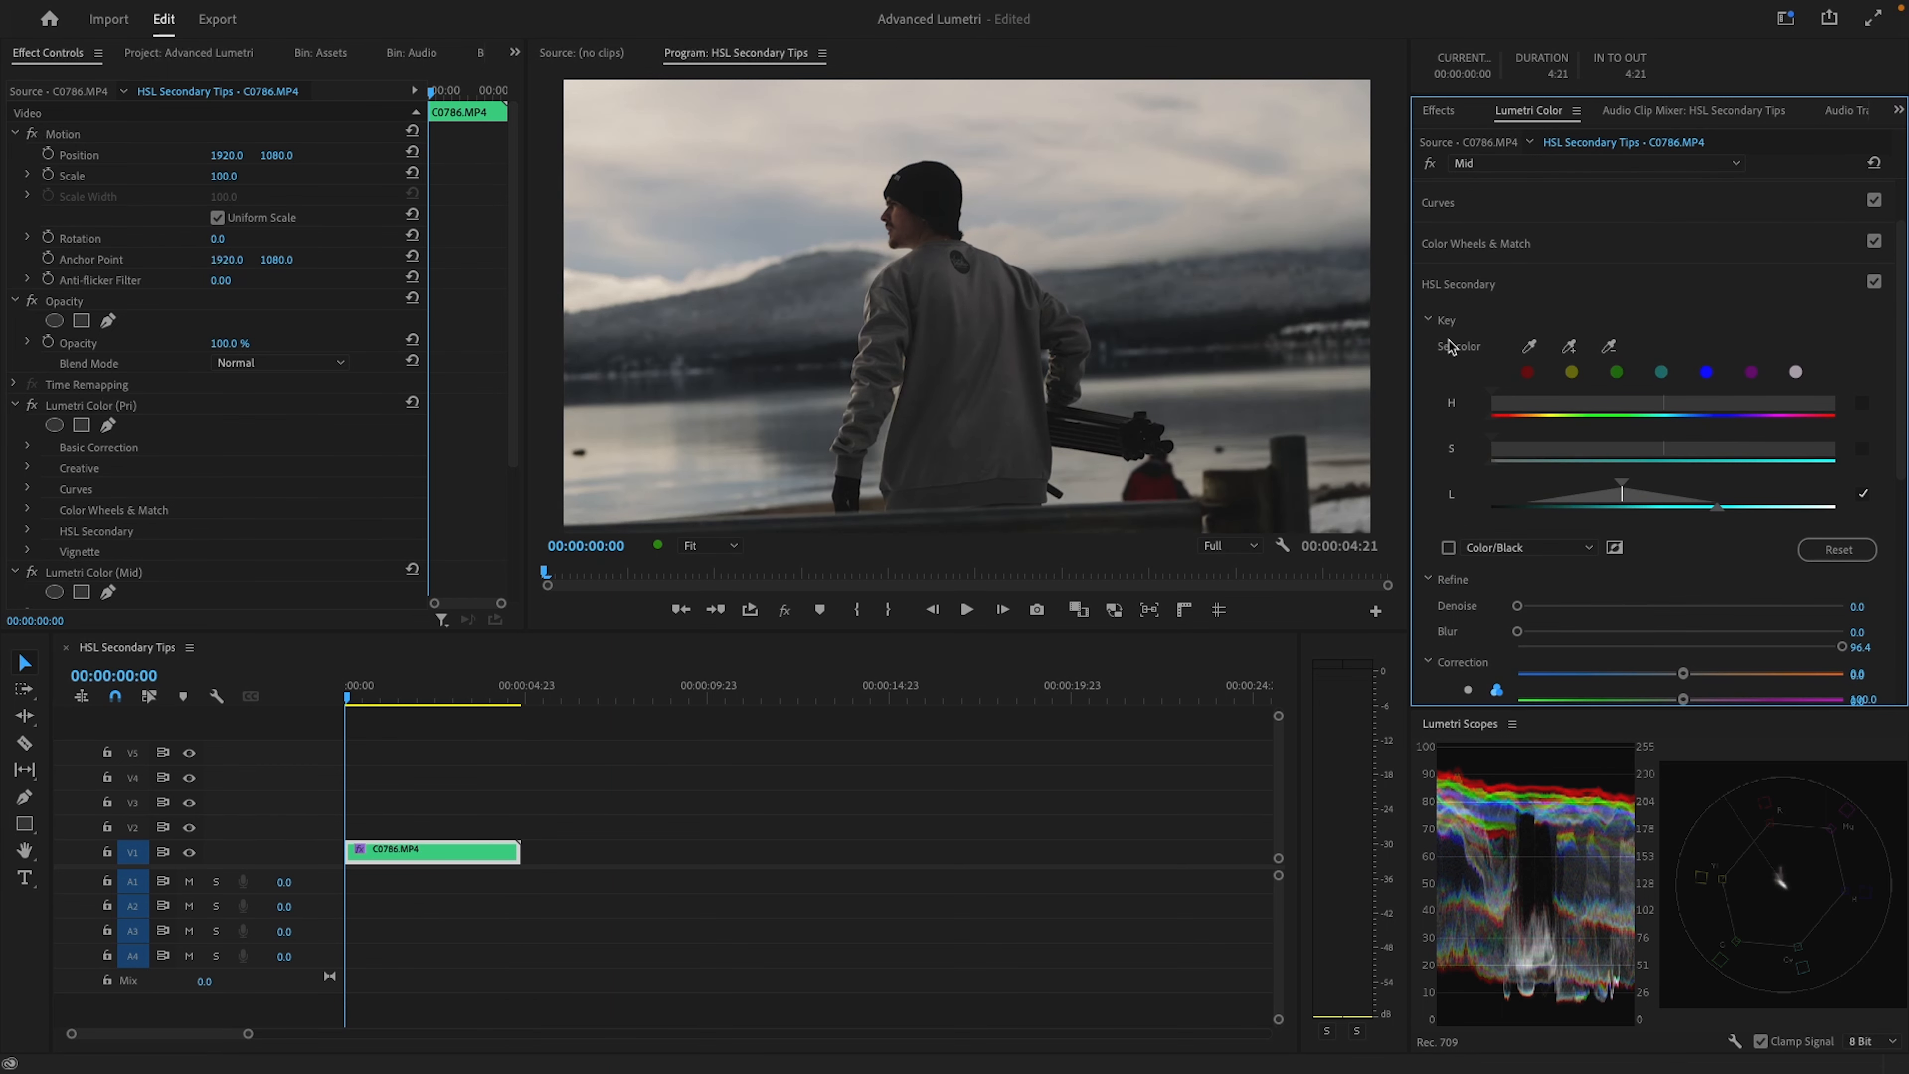
Preview the key mask, shift the luminance range slightly darker to exclude brighter areas, and hide the mask
left_click(1449, 548)
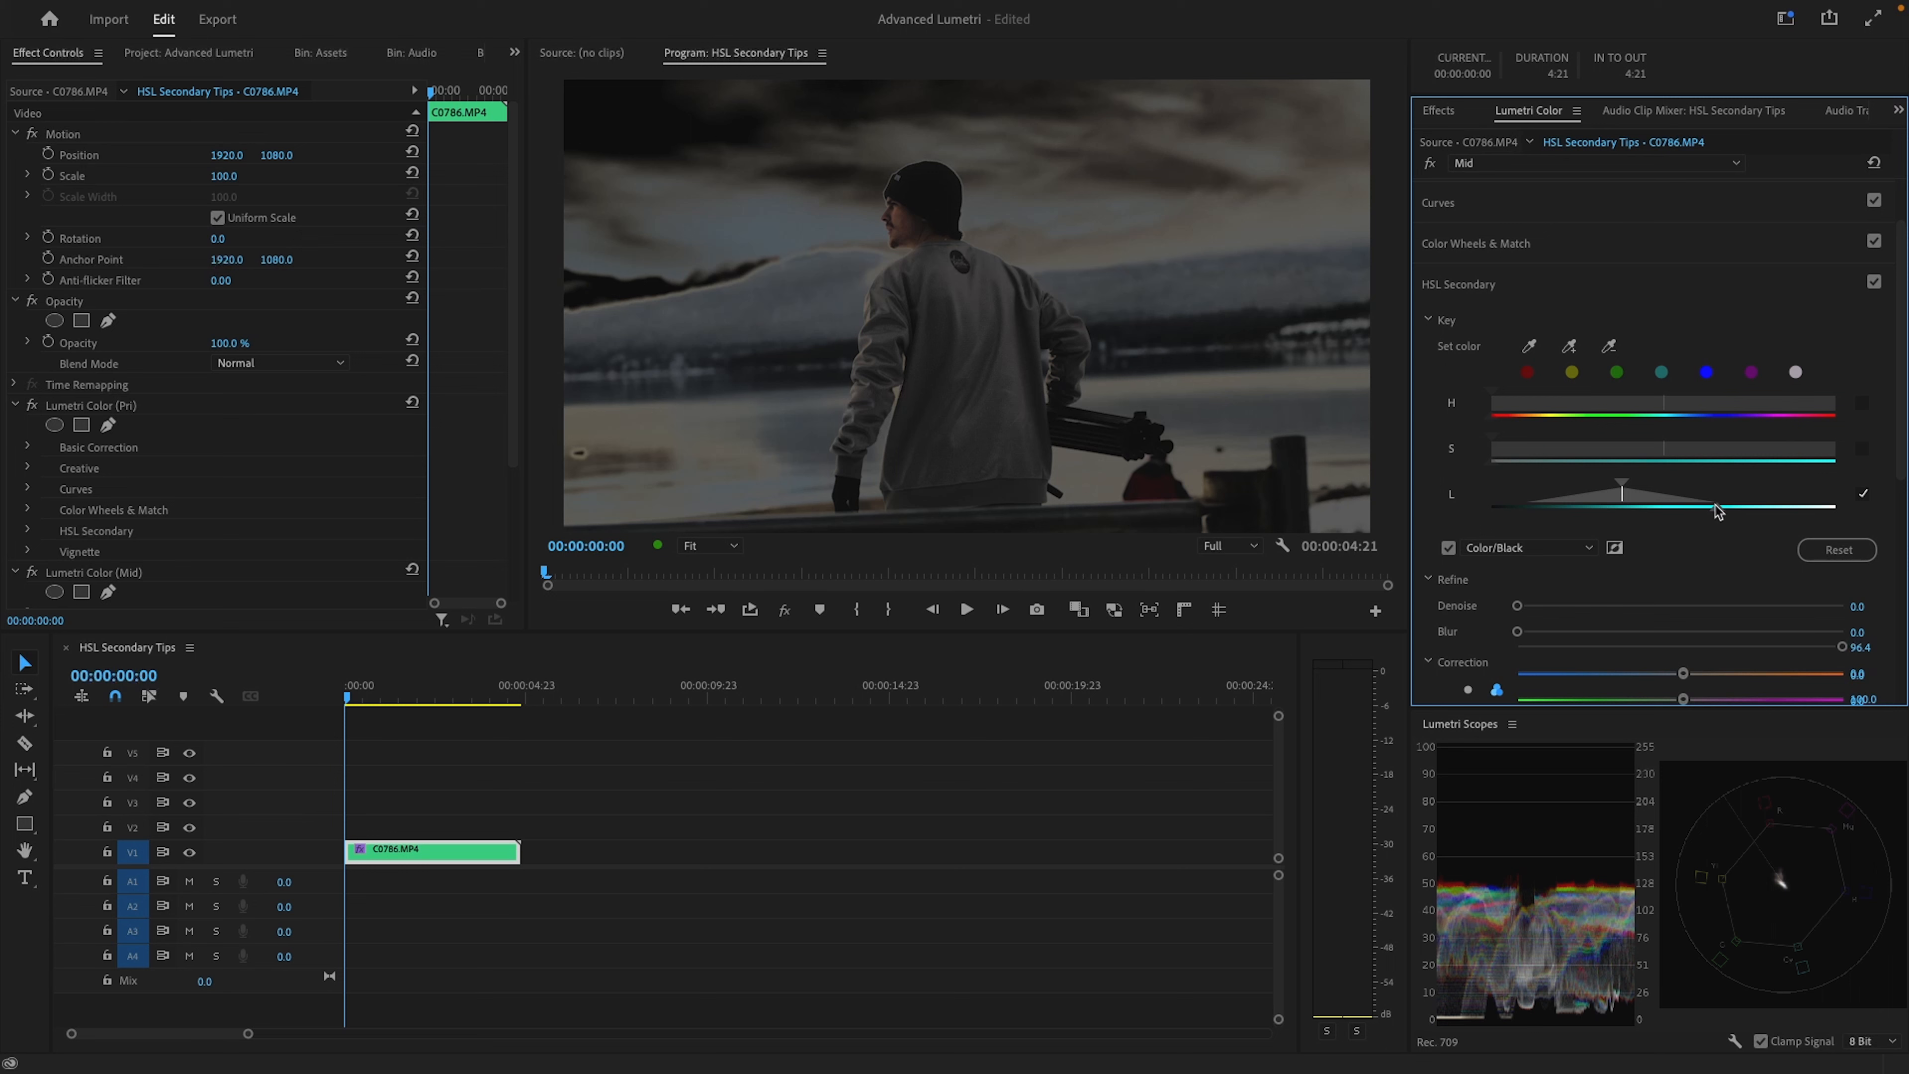
left_click_drag(1715, 509, 1610, 490)
left_click(1448, 548)
Check the effect of the refined luminance key by turning HSL Secondary off and on
scroll(1578, 527, "down", 3)
scroll(1729, 414, "up", 4)
left_click(1874, 322)
left_click(1874, 321)
left_click(1874, 322)
left_click(1874, 322)
left_click(1874, 322)
left_click(1874, 321)
Raise the HSL Secondary shadows and lower the midtones a little more, and compare the result off and on
scroll(1696, 472, "down", 4)
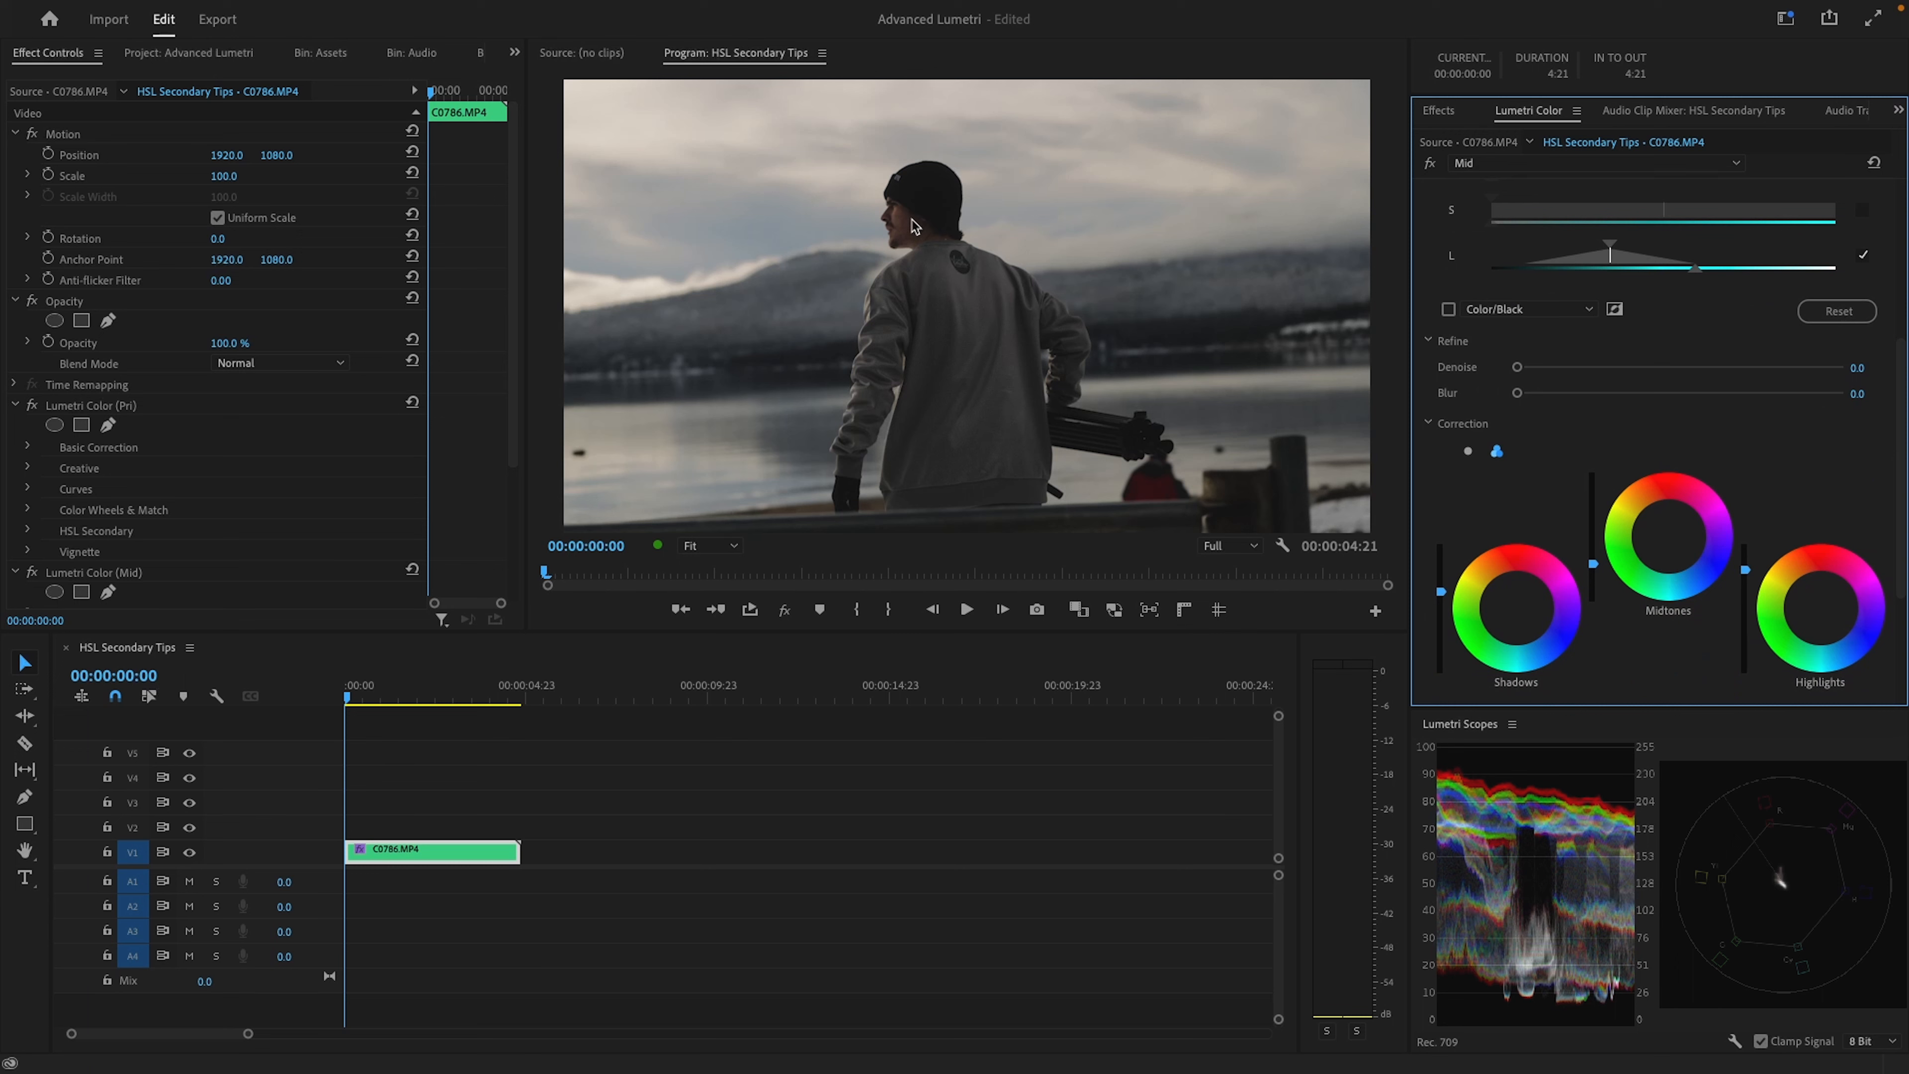
left_click_drag(1441, 591, 1441, 581)
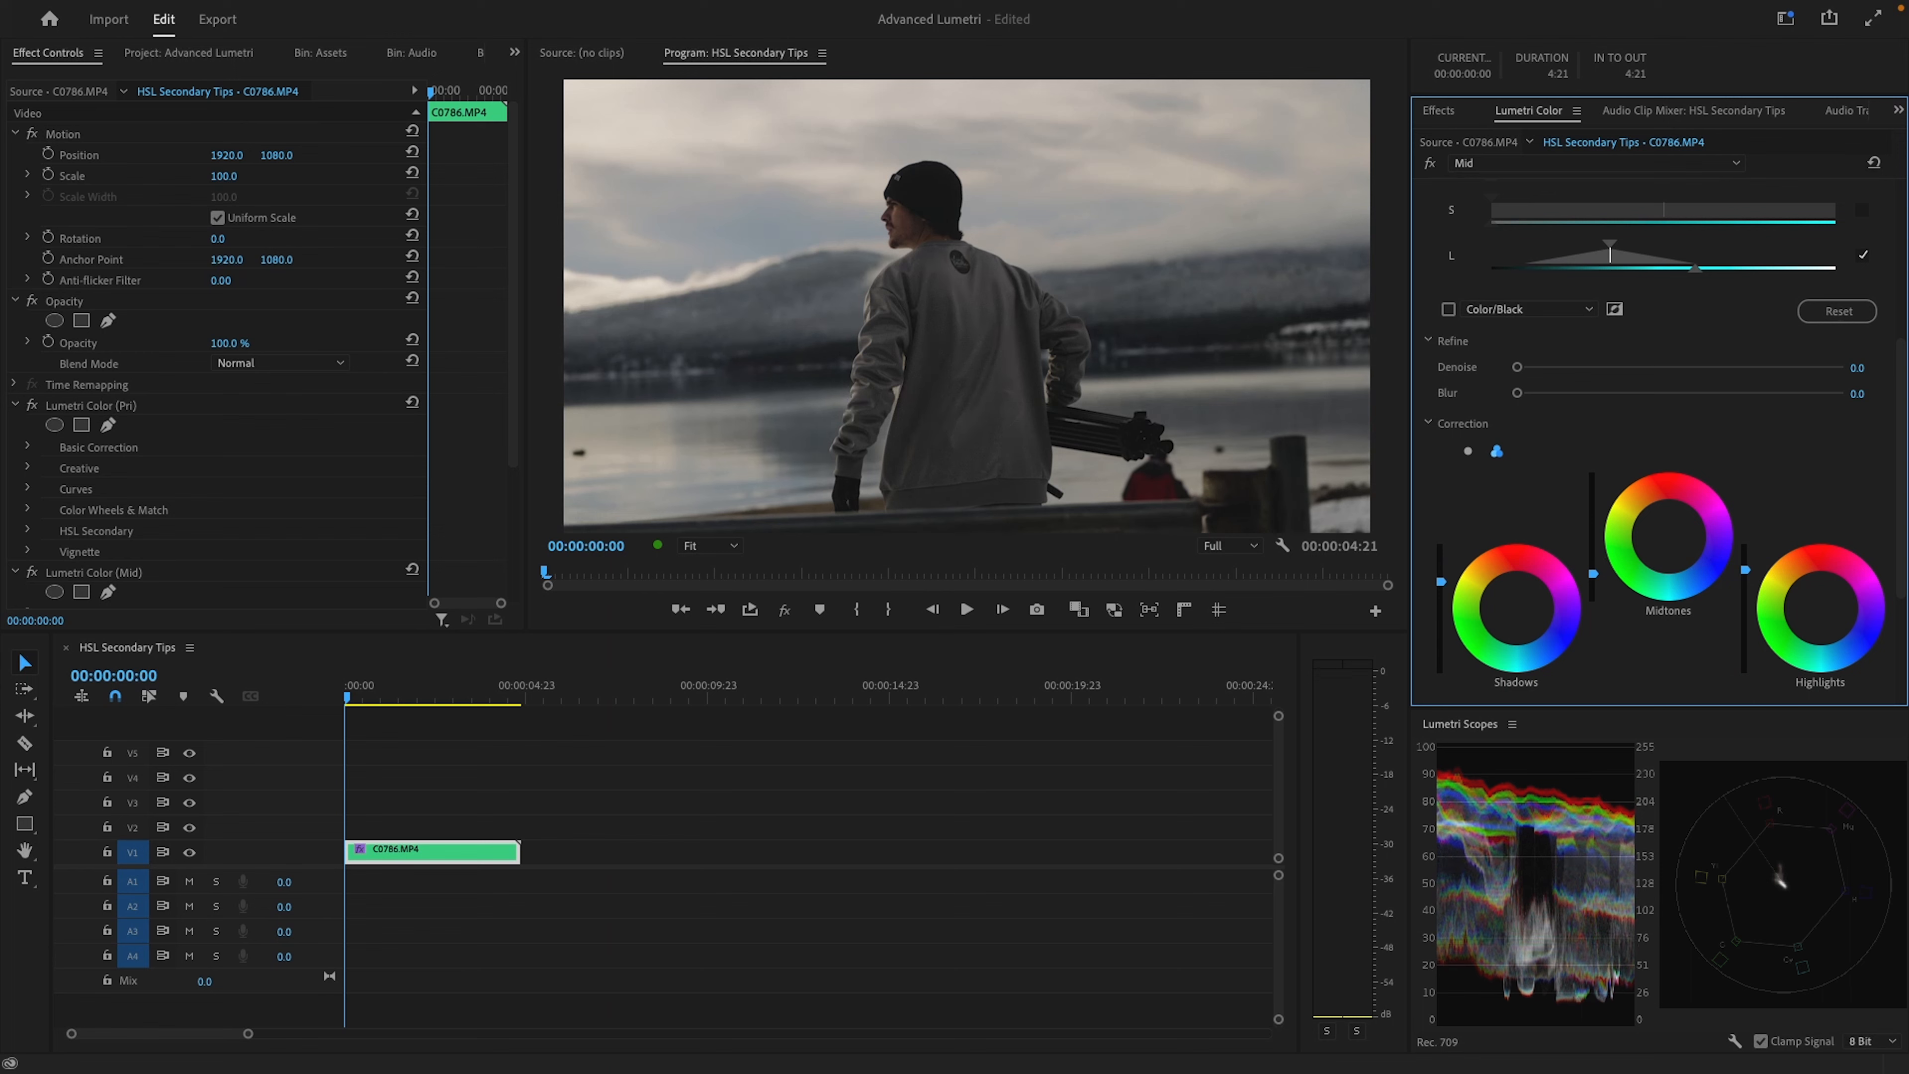
scroll(1654, 466, "up", 4)
left_click(1875, 362)
left_click(1875, 362)
left_click(1875, 363)
left_click(1875, 362)
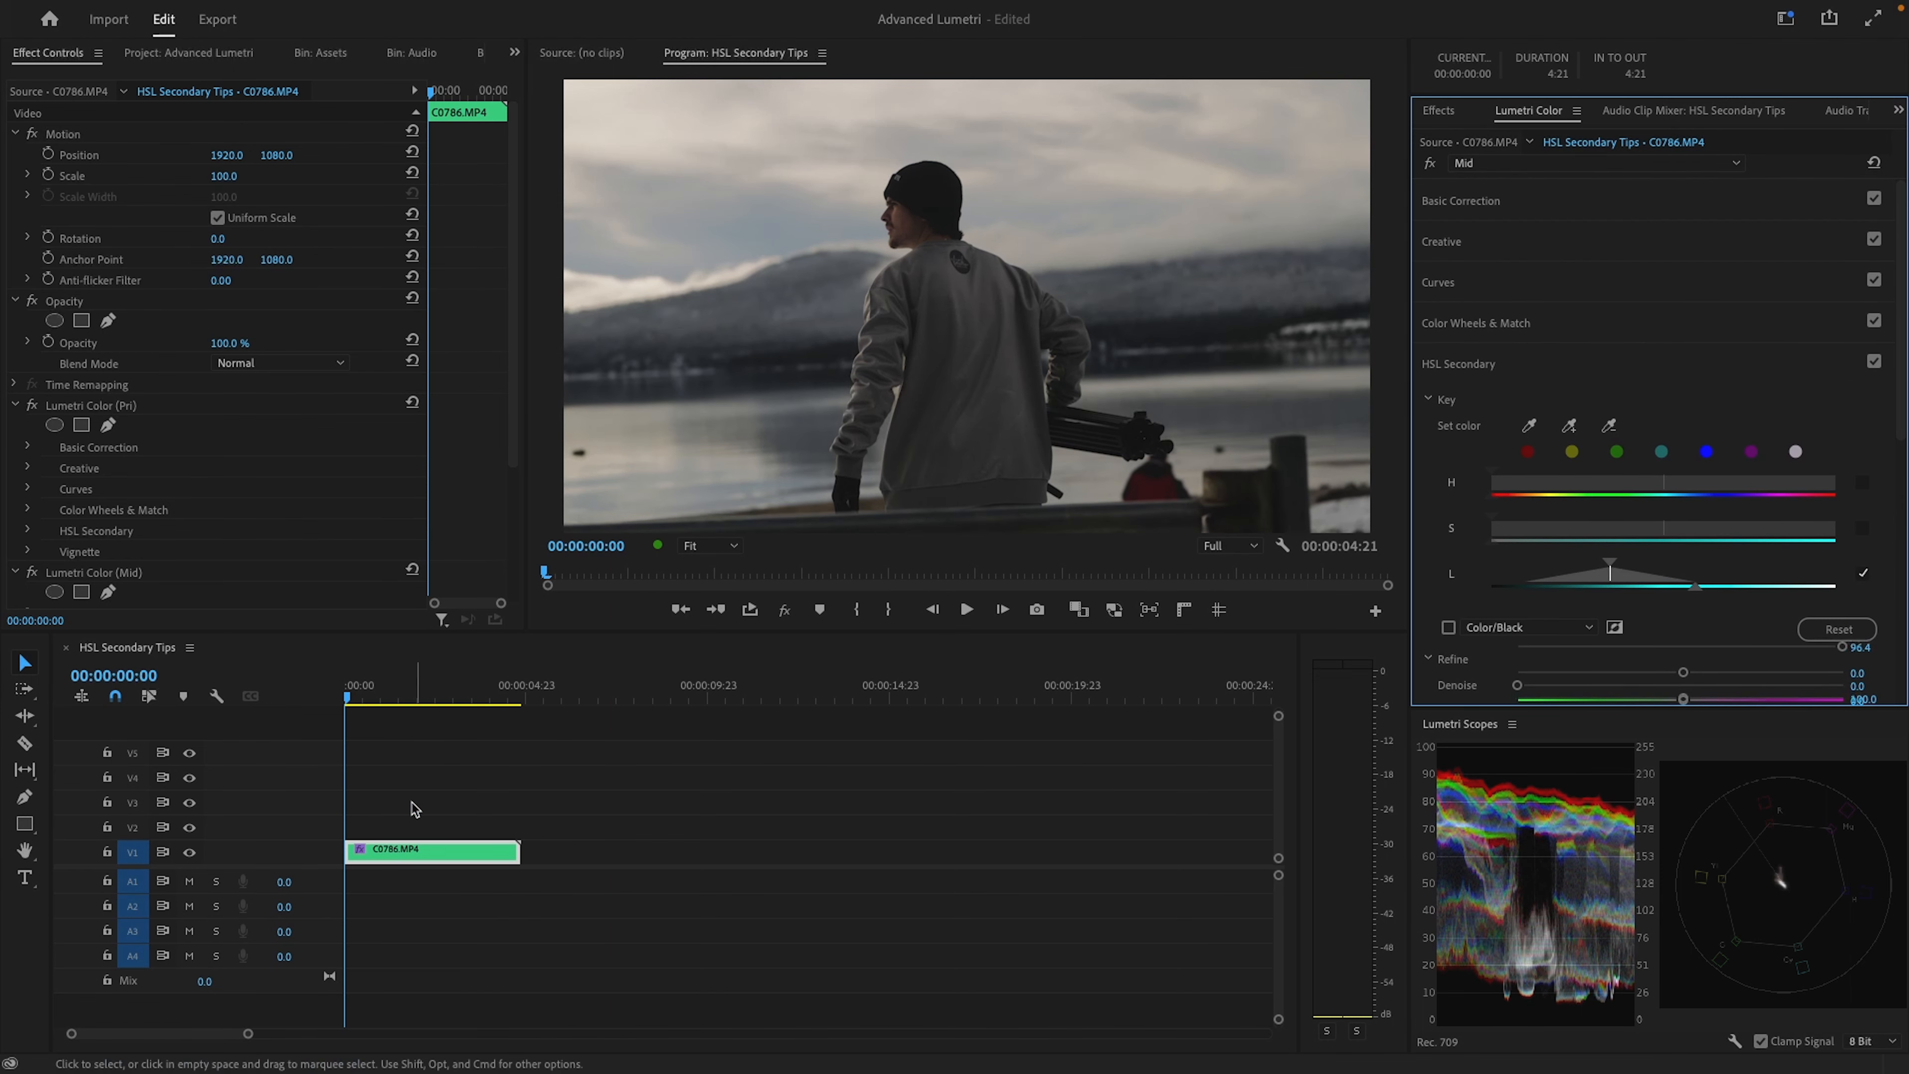
Scrub the opening frames to review the grade, return to the sequence start, and collapse HSL Secondary
left_click(373, 700)
left_click_drag(376, 703, 347, 705)
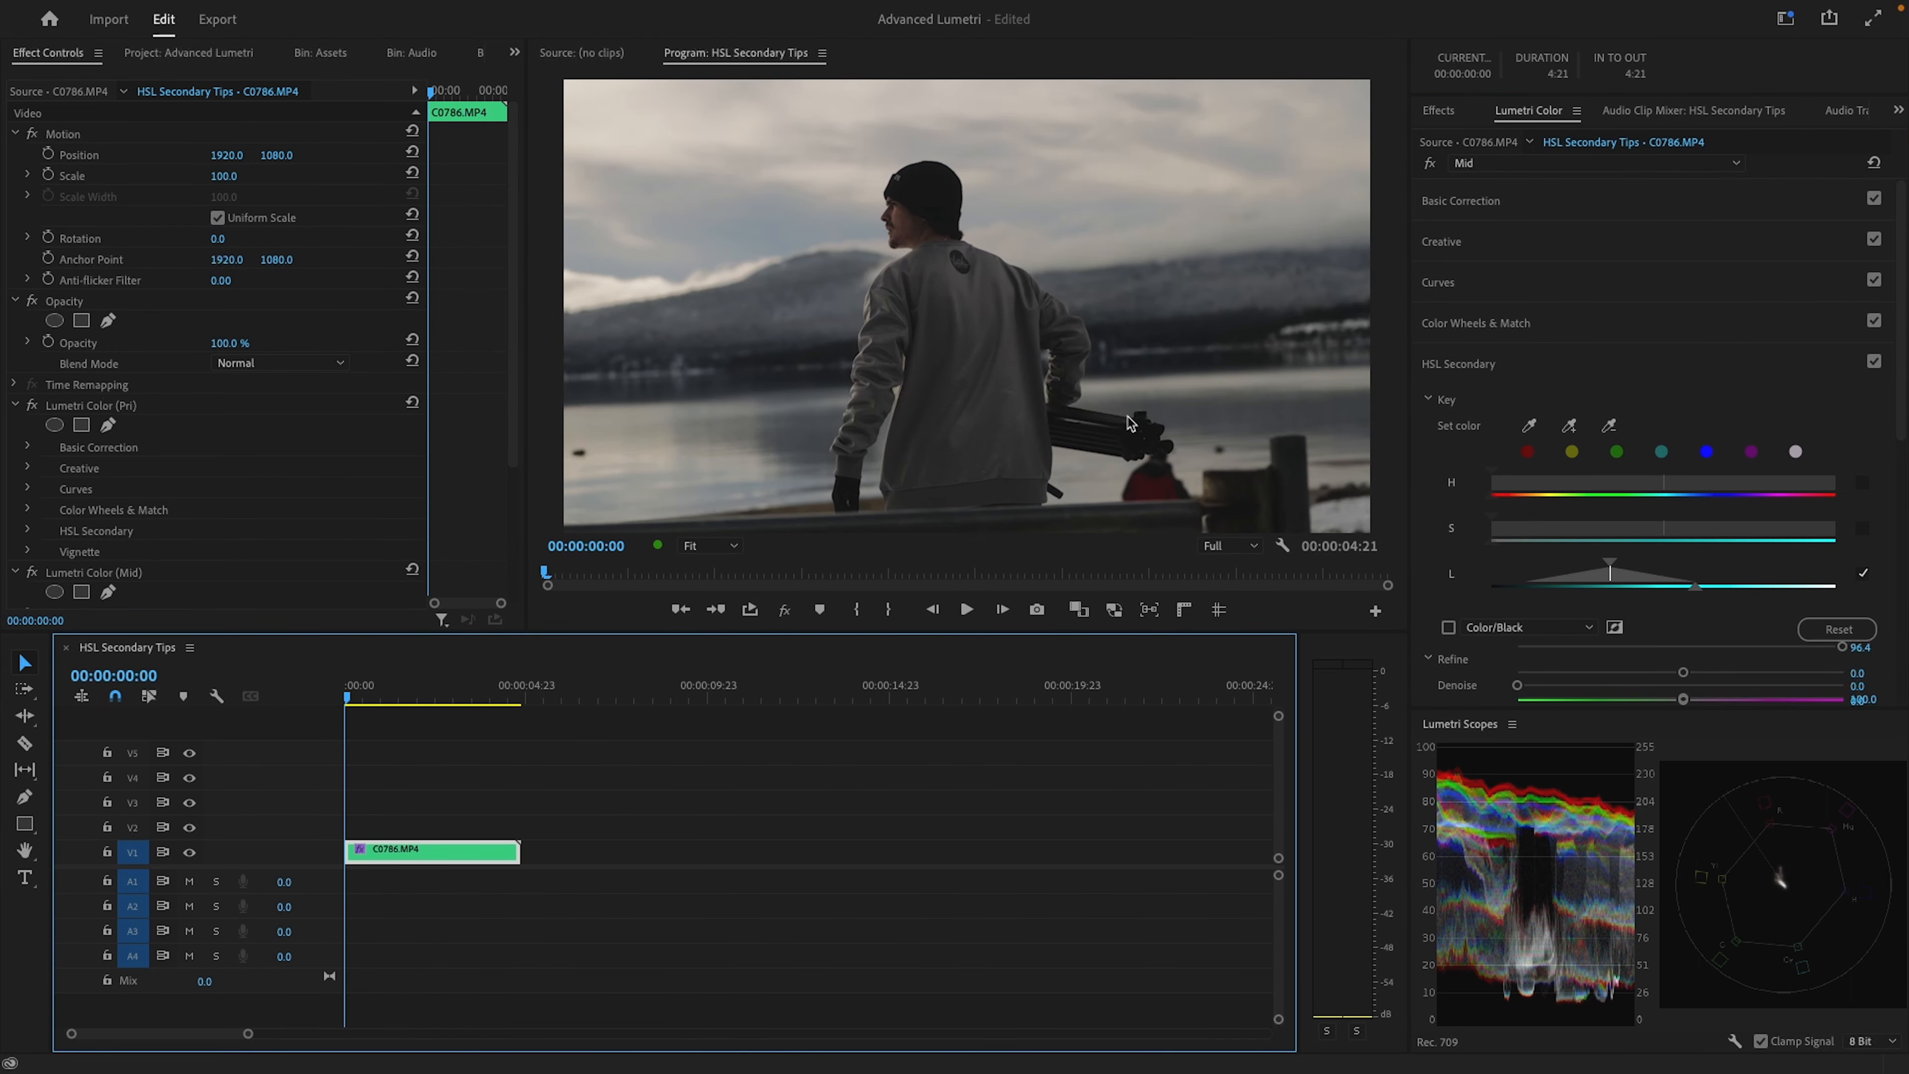
left_click(1569, 365)
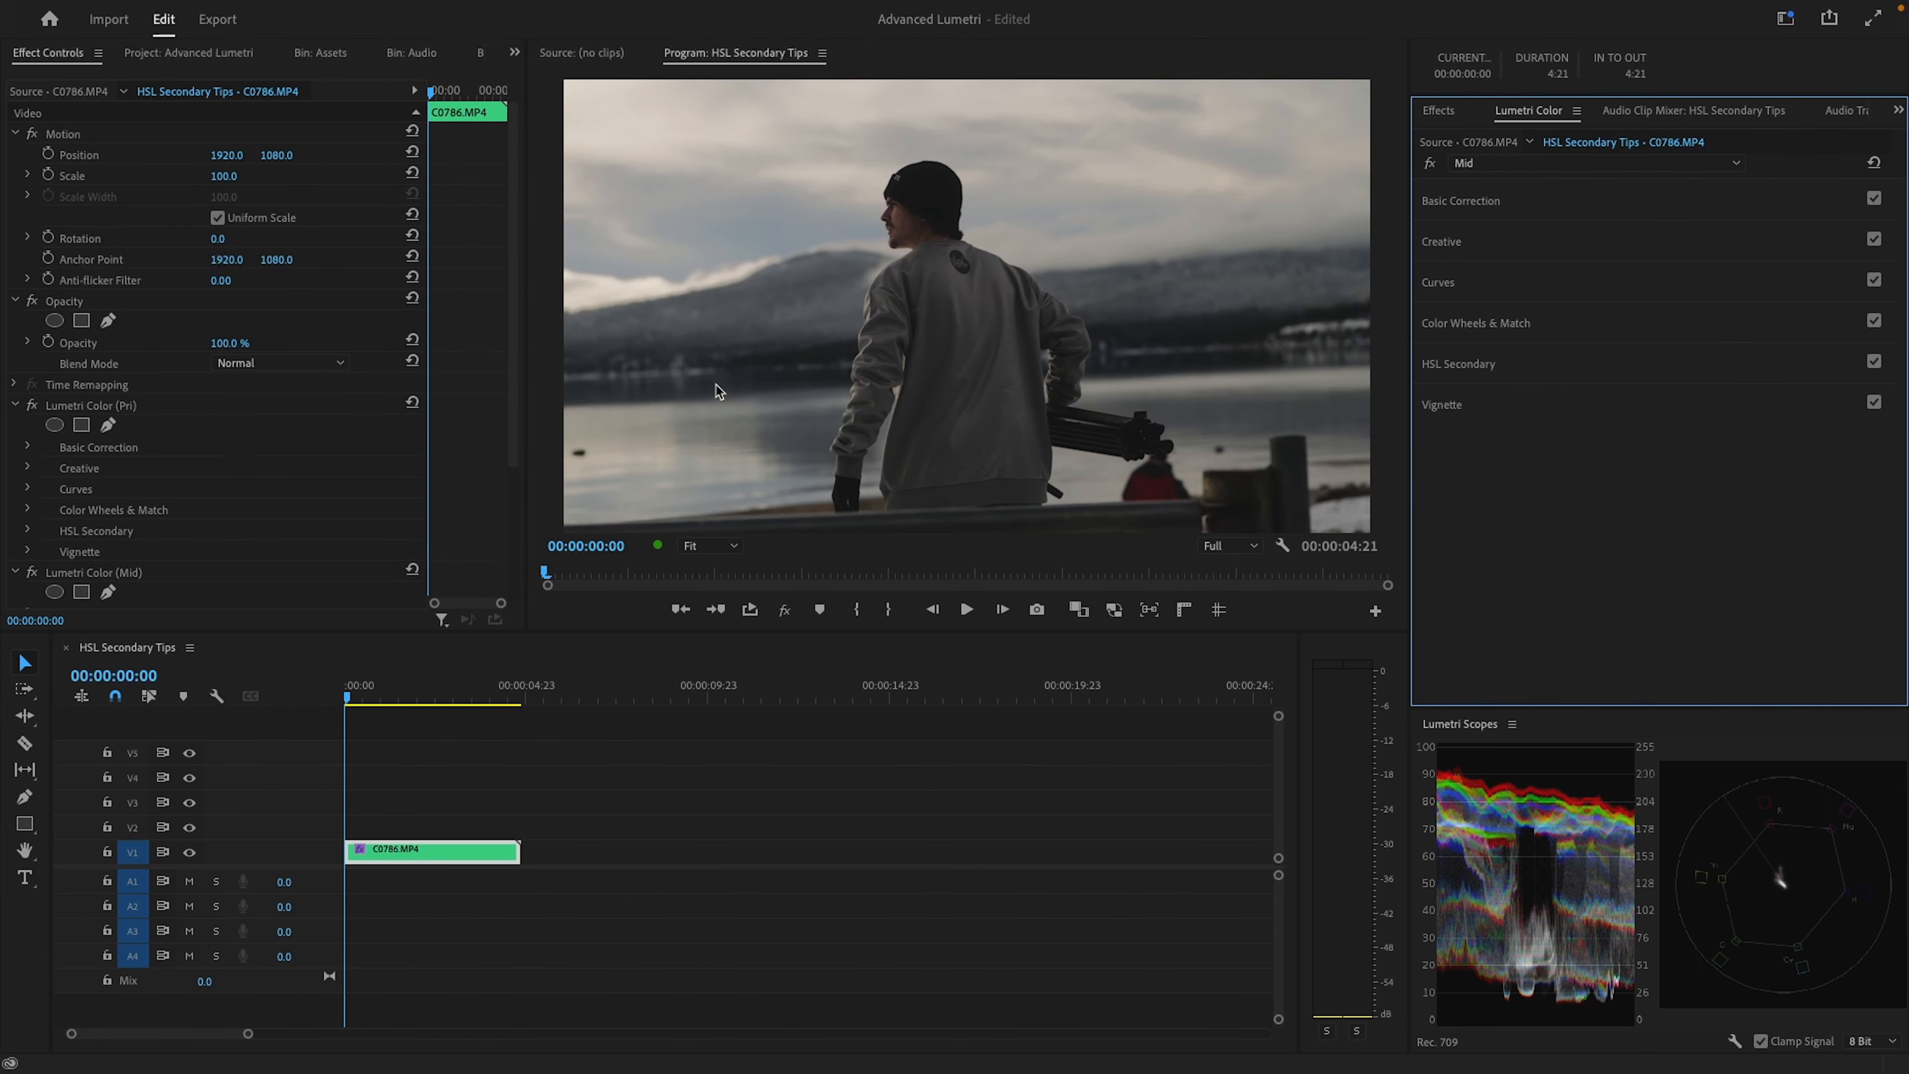
left_click(1049, 810)
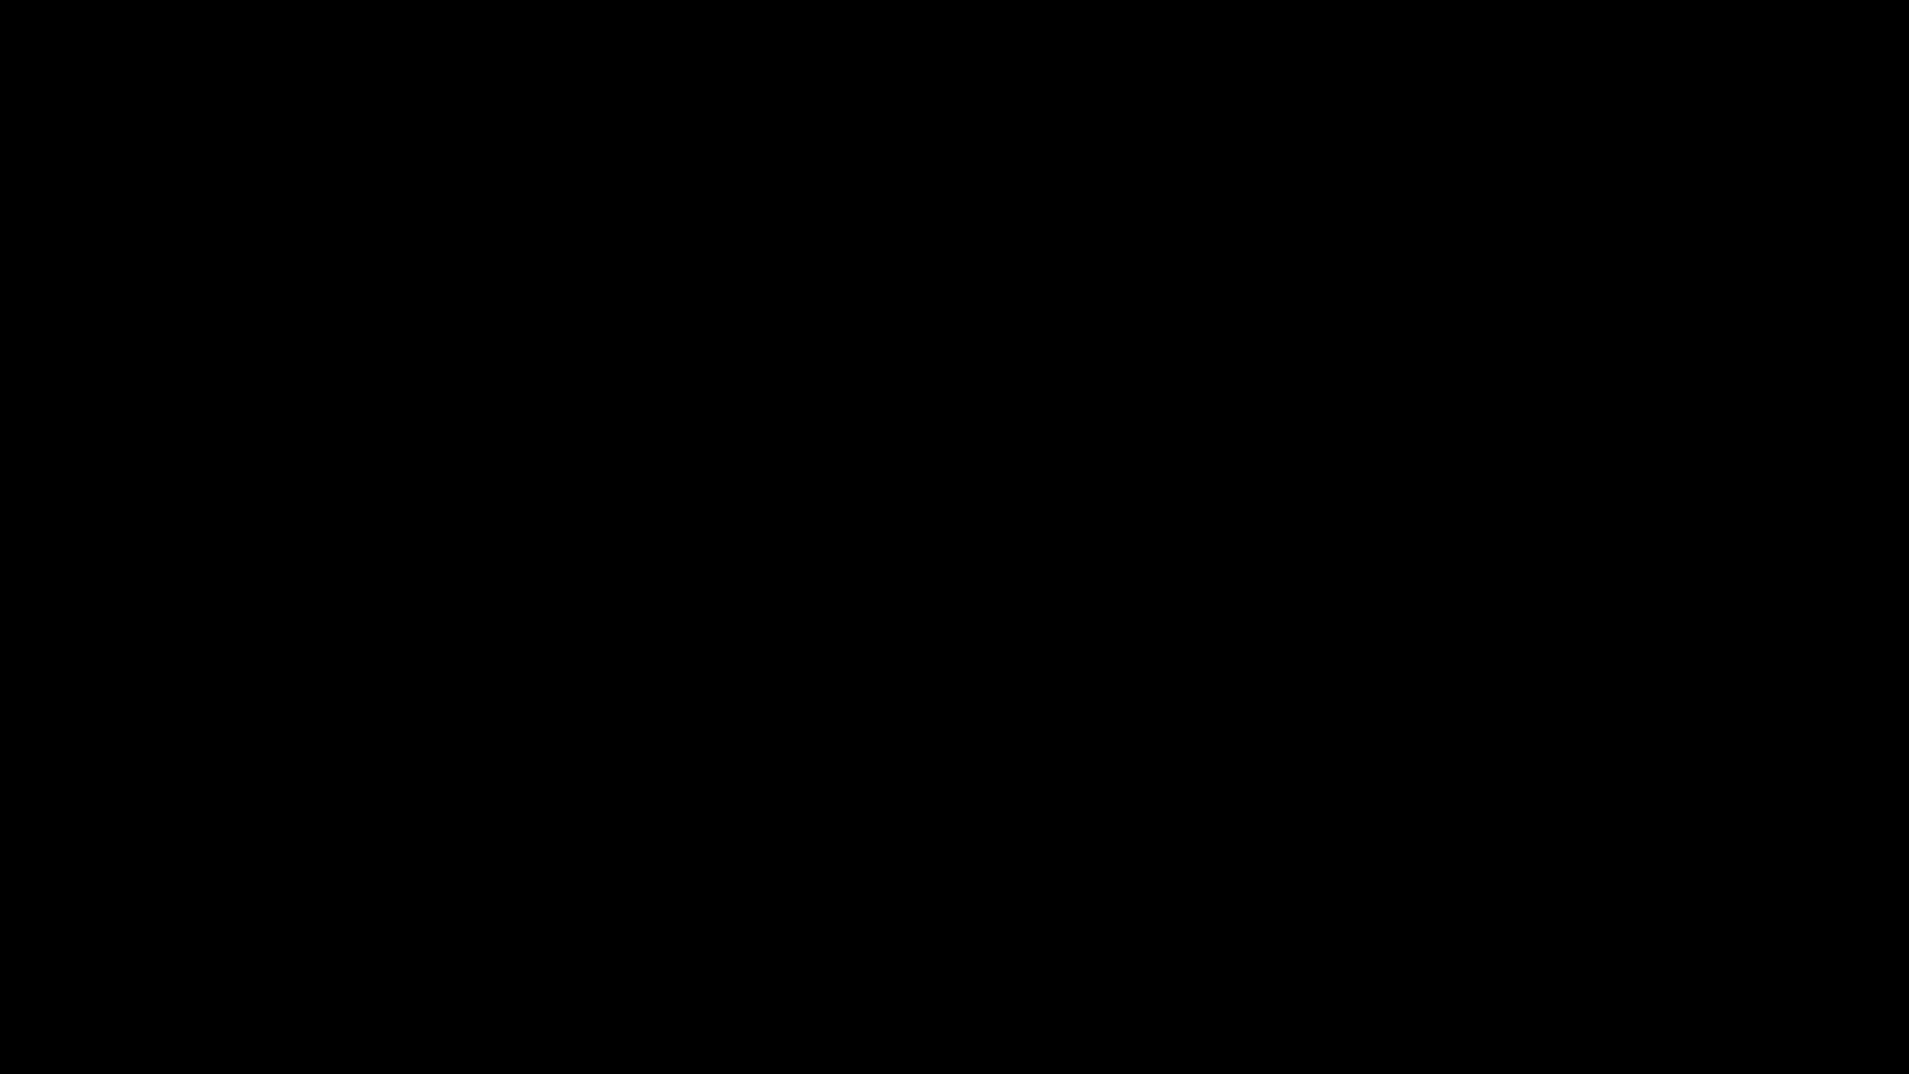